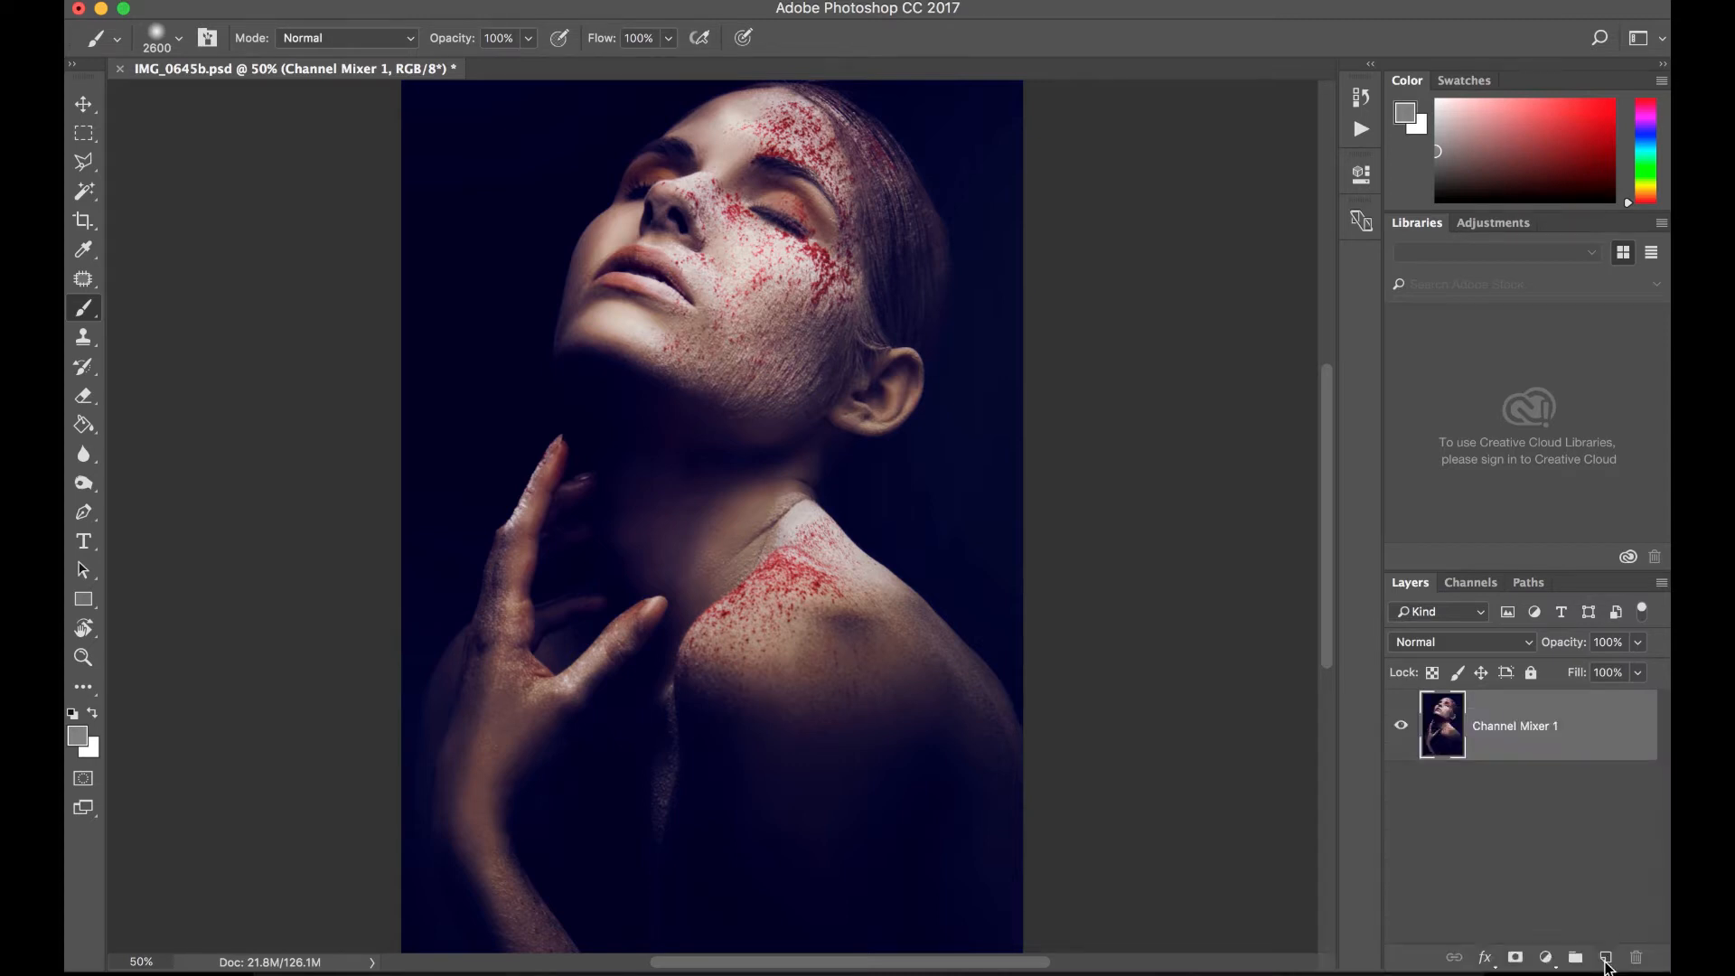
- Create a new layer above the portrait and fill it entirely with black
left_click(1606, 960)
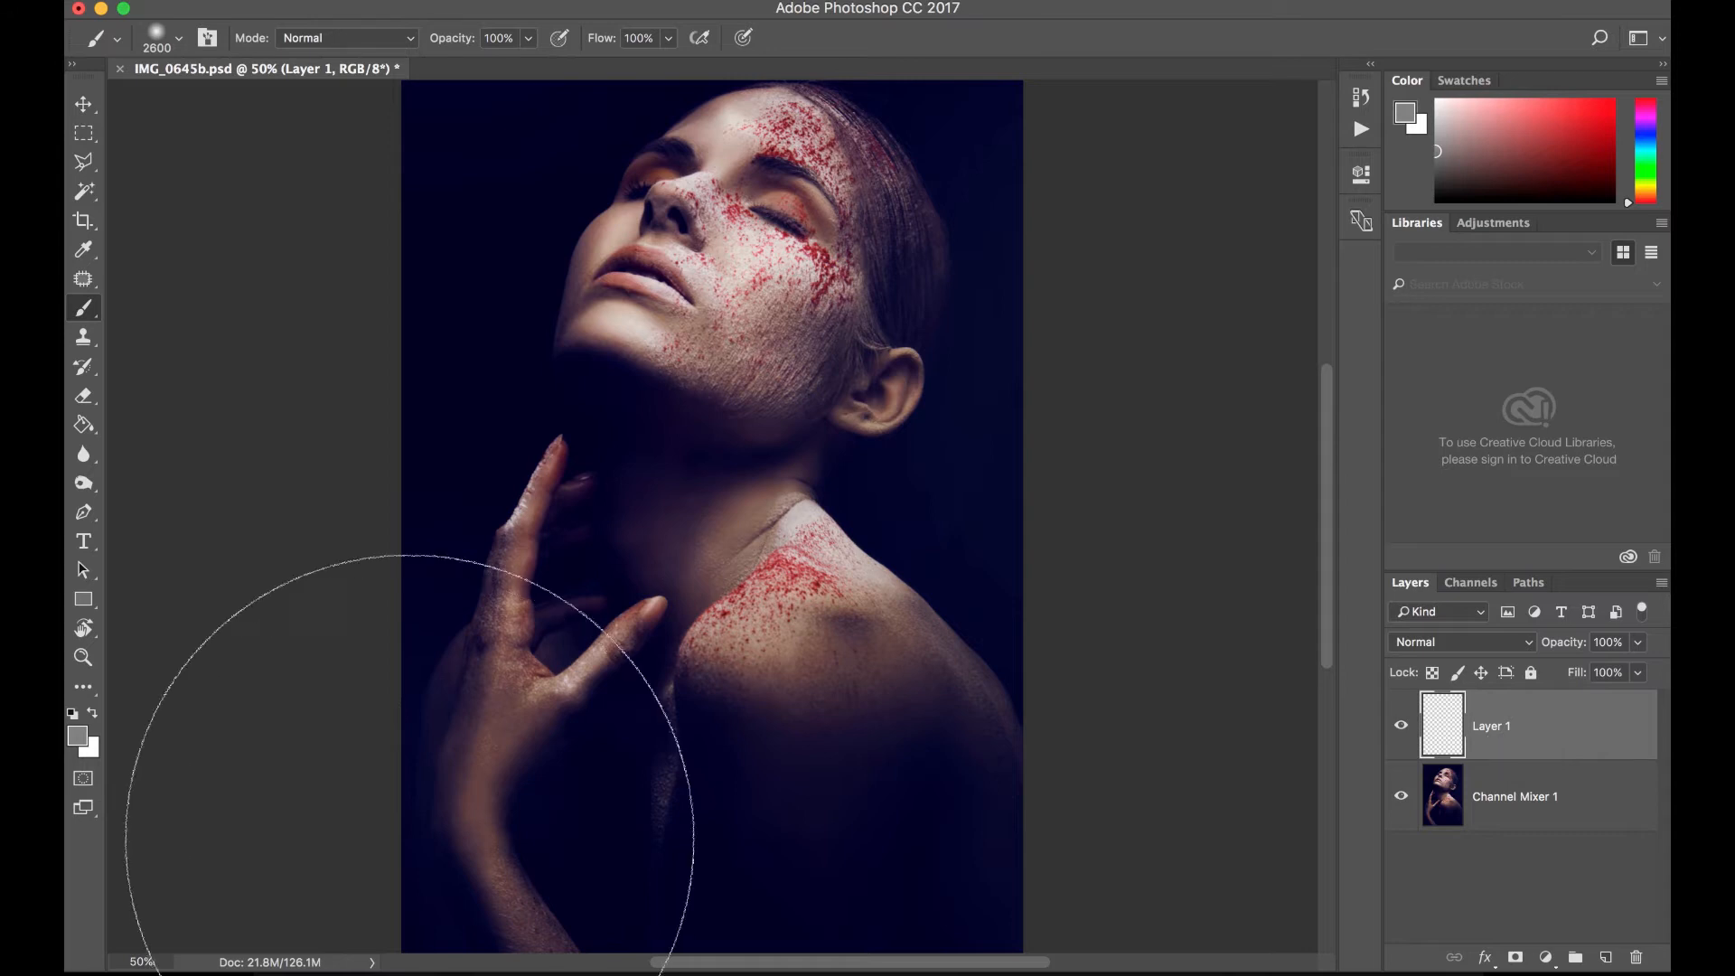
left_click(72, 716)
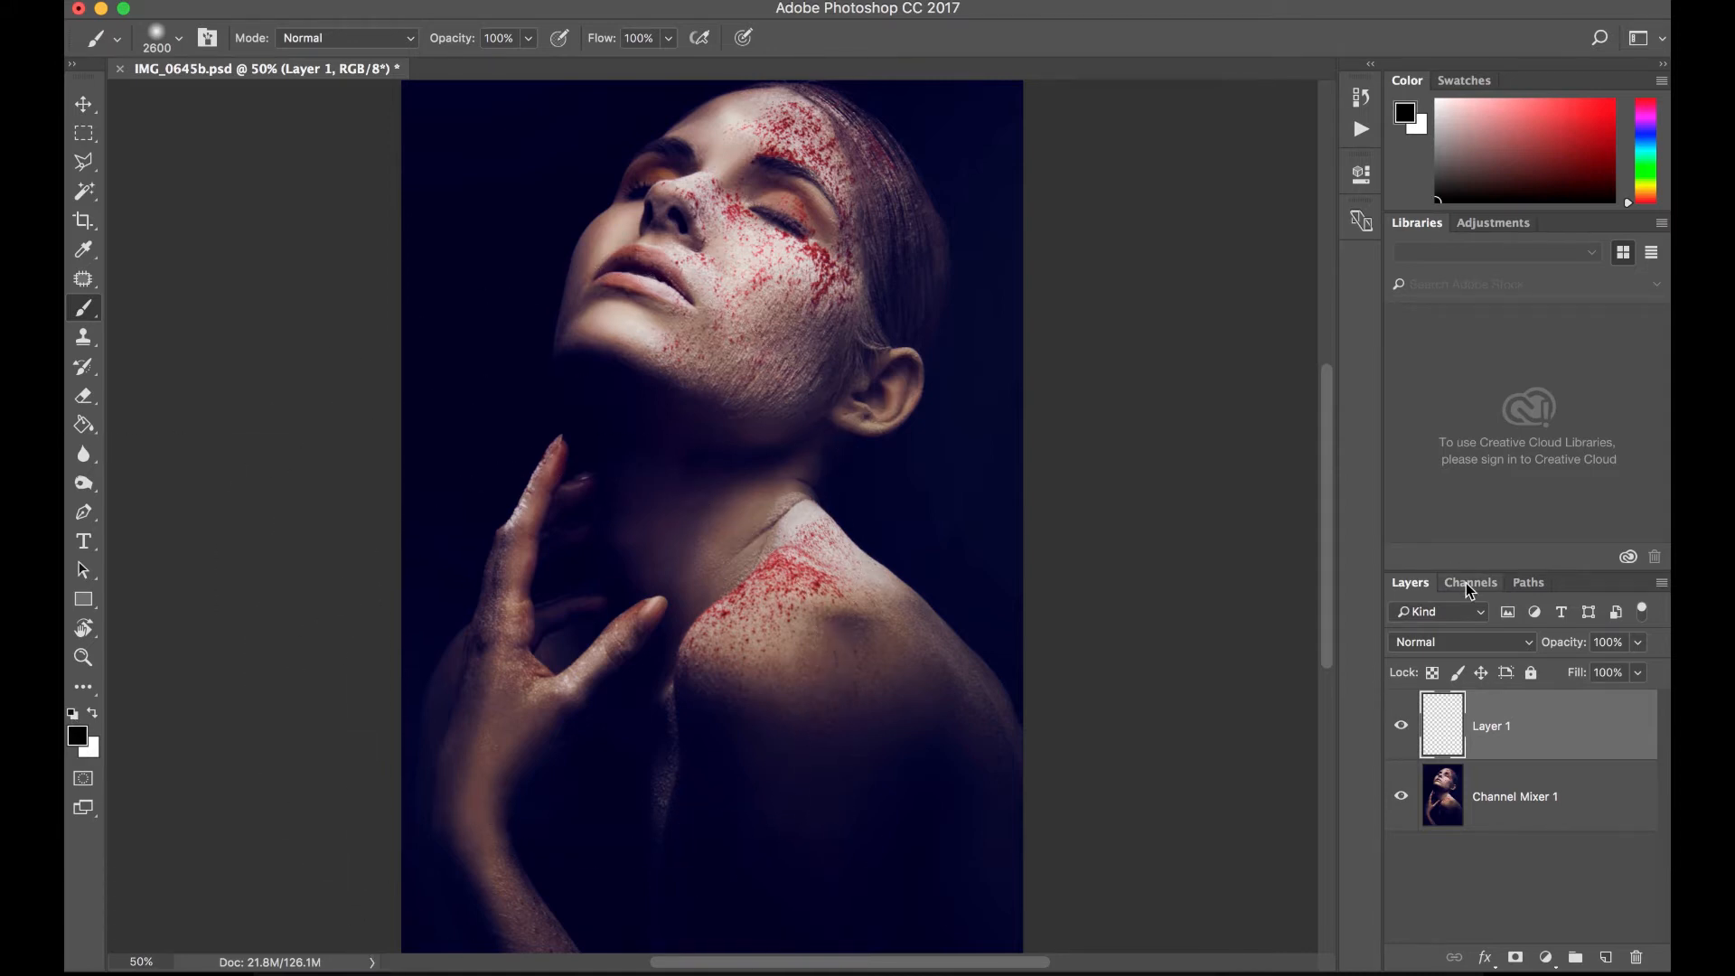
key("alt+BackSpace")
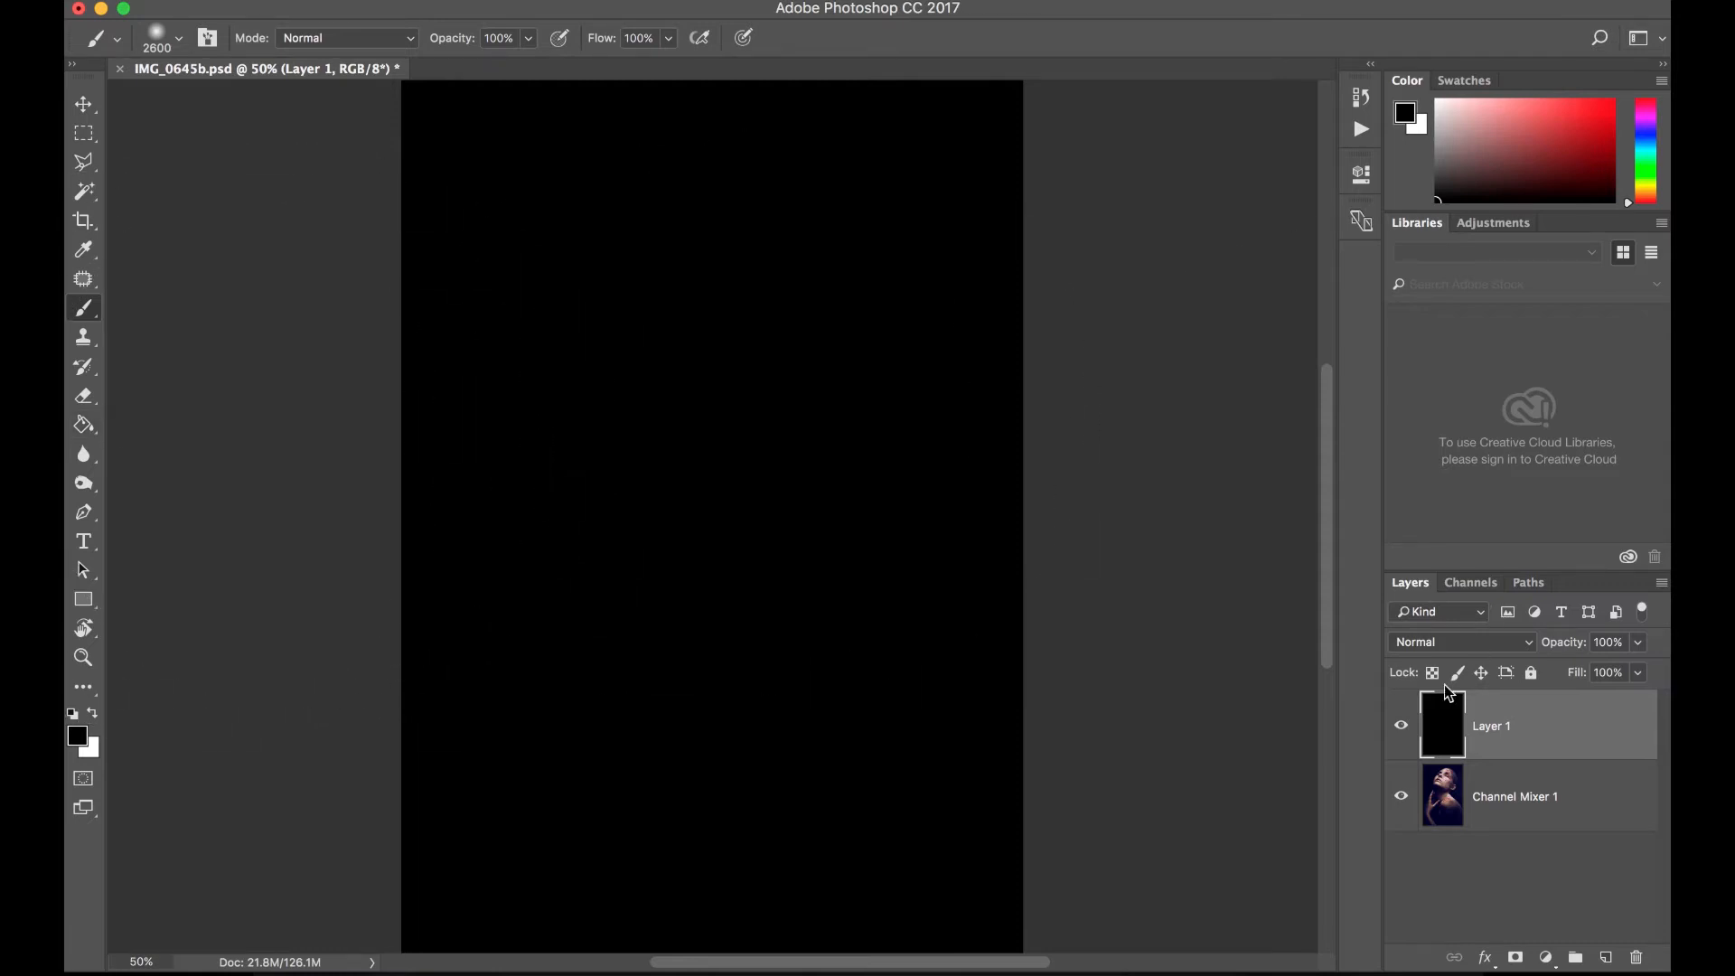
- Set the black layer's blend mode to Soft Light
left_click(1472, 641)
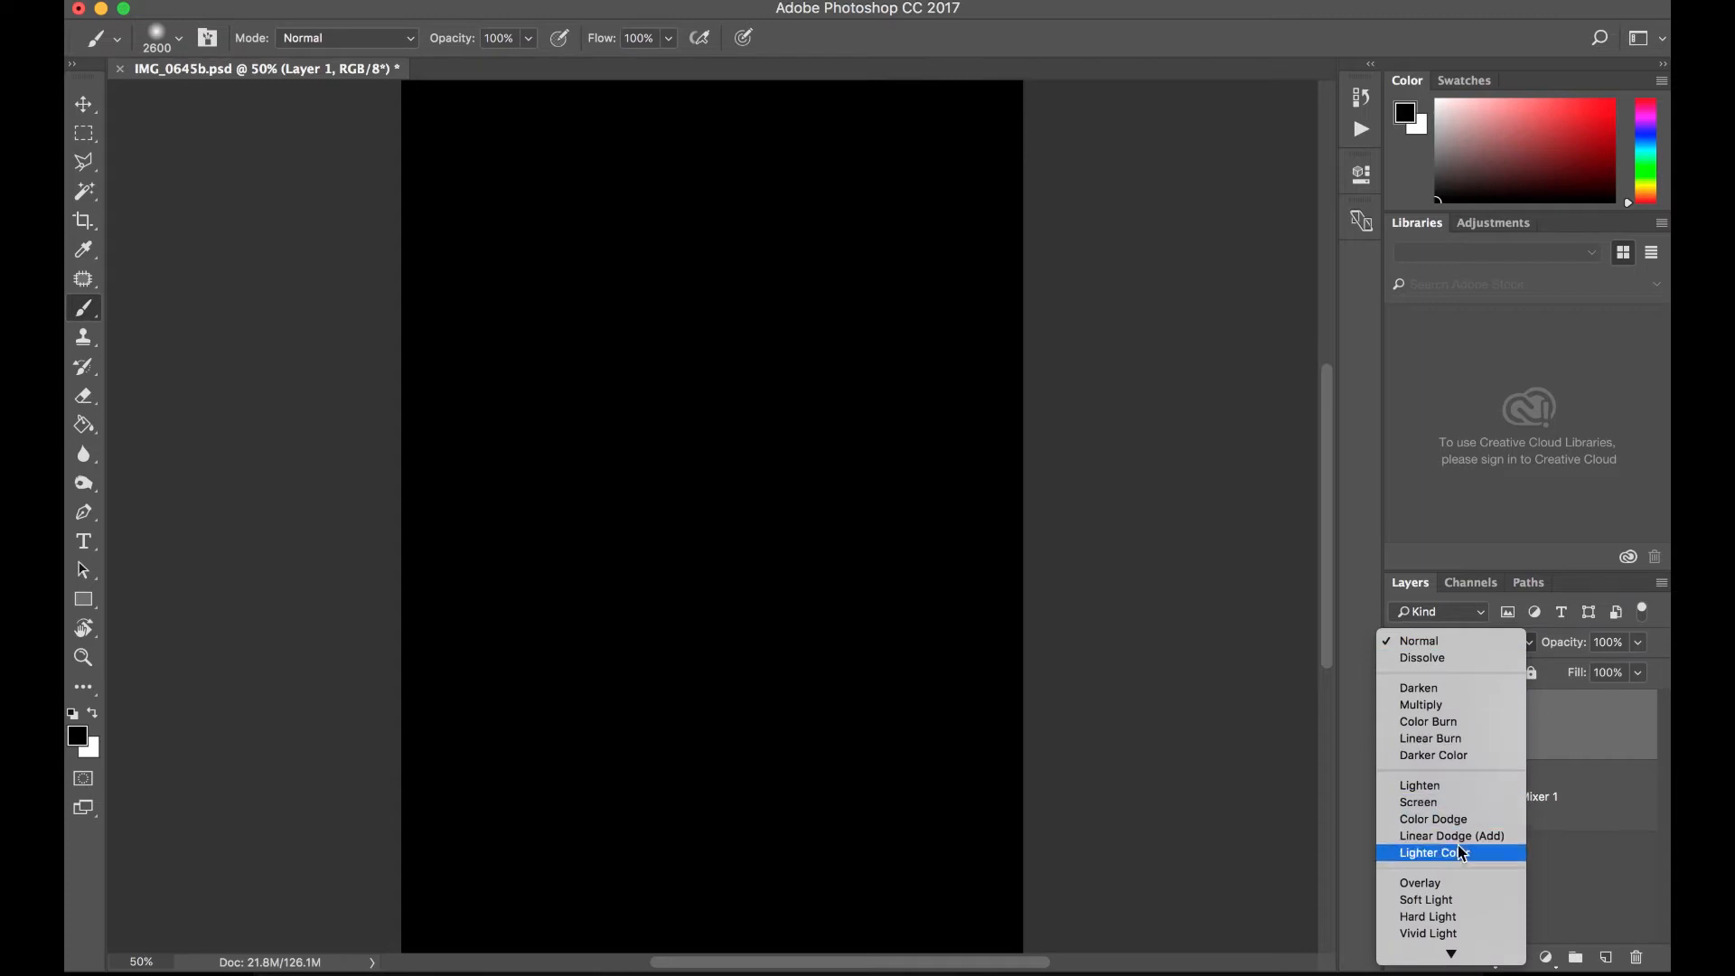
left_click(1457, 905)
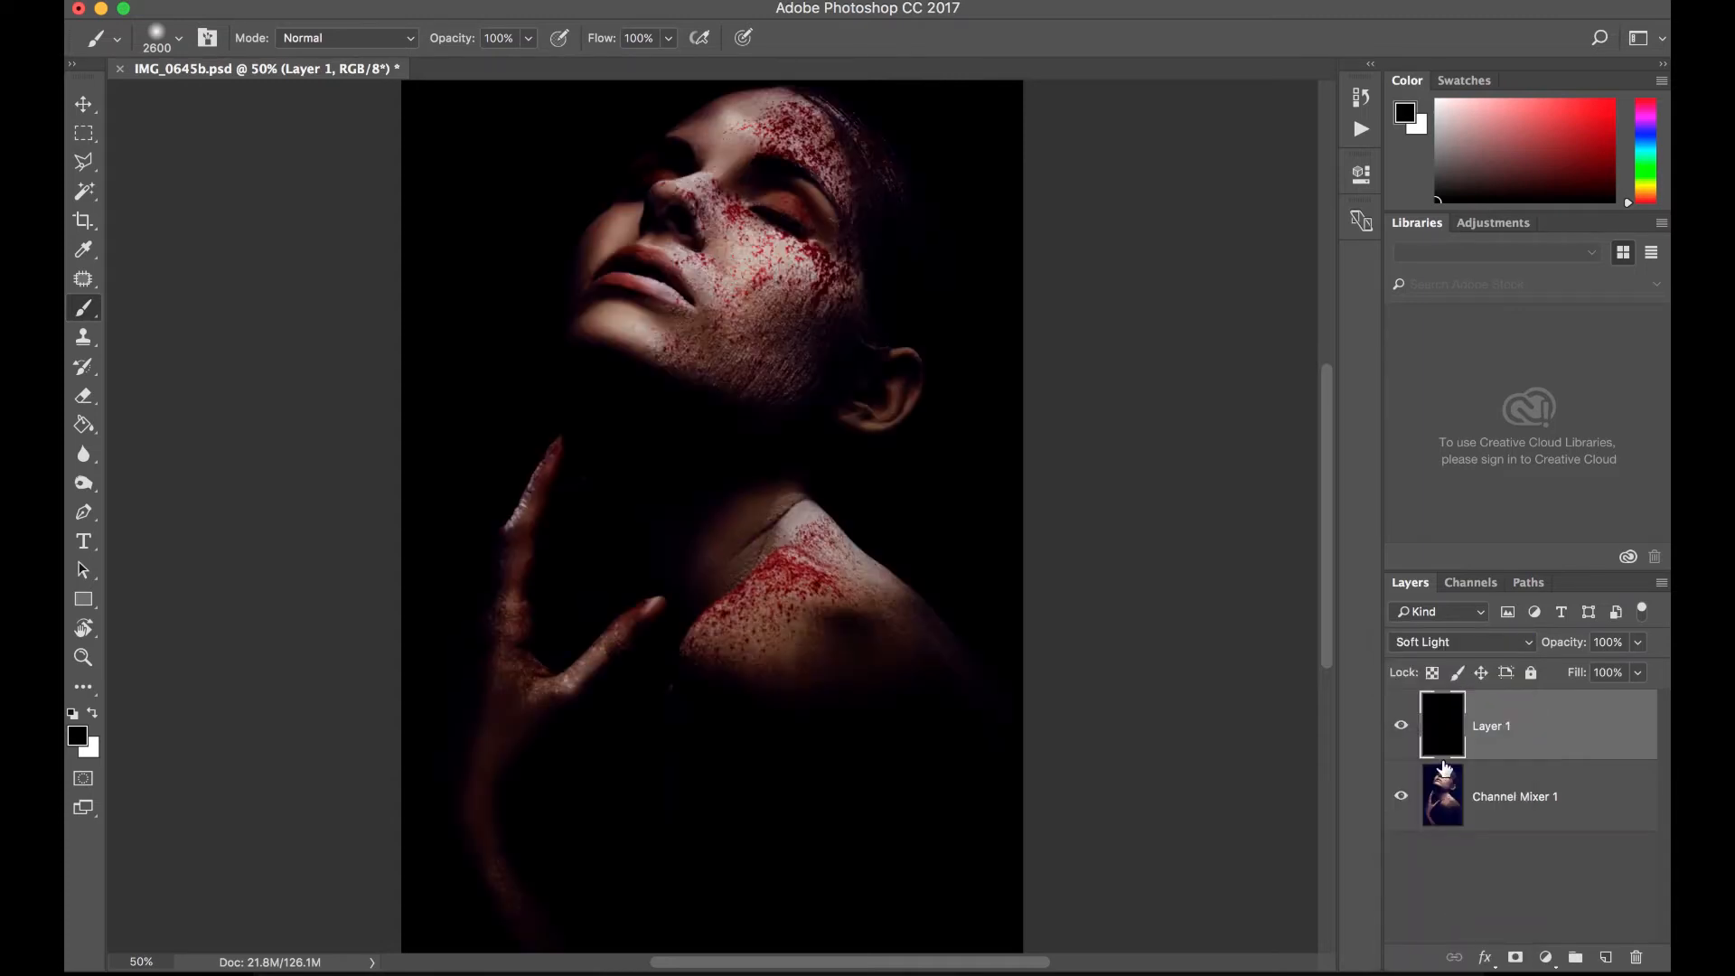
key("super+minus")
key("super+plus")
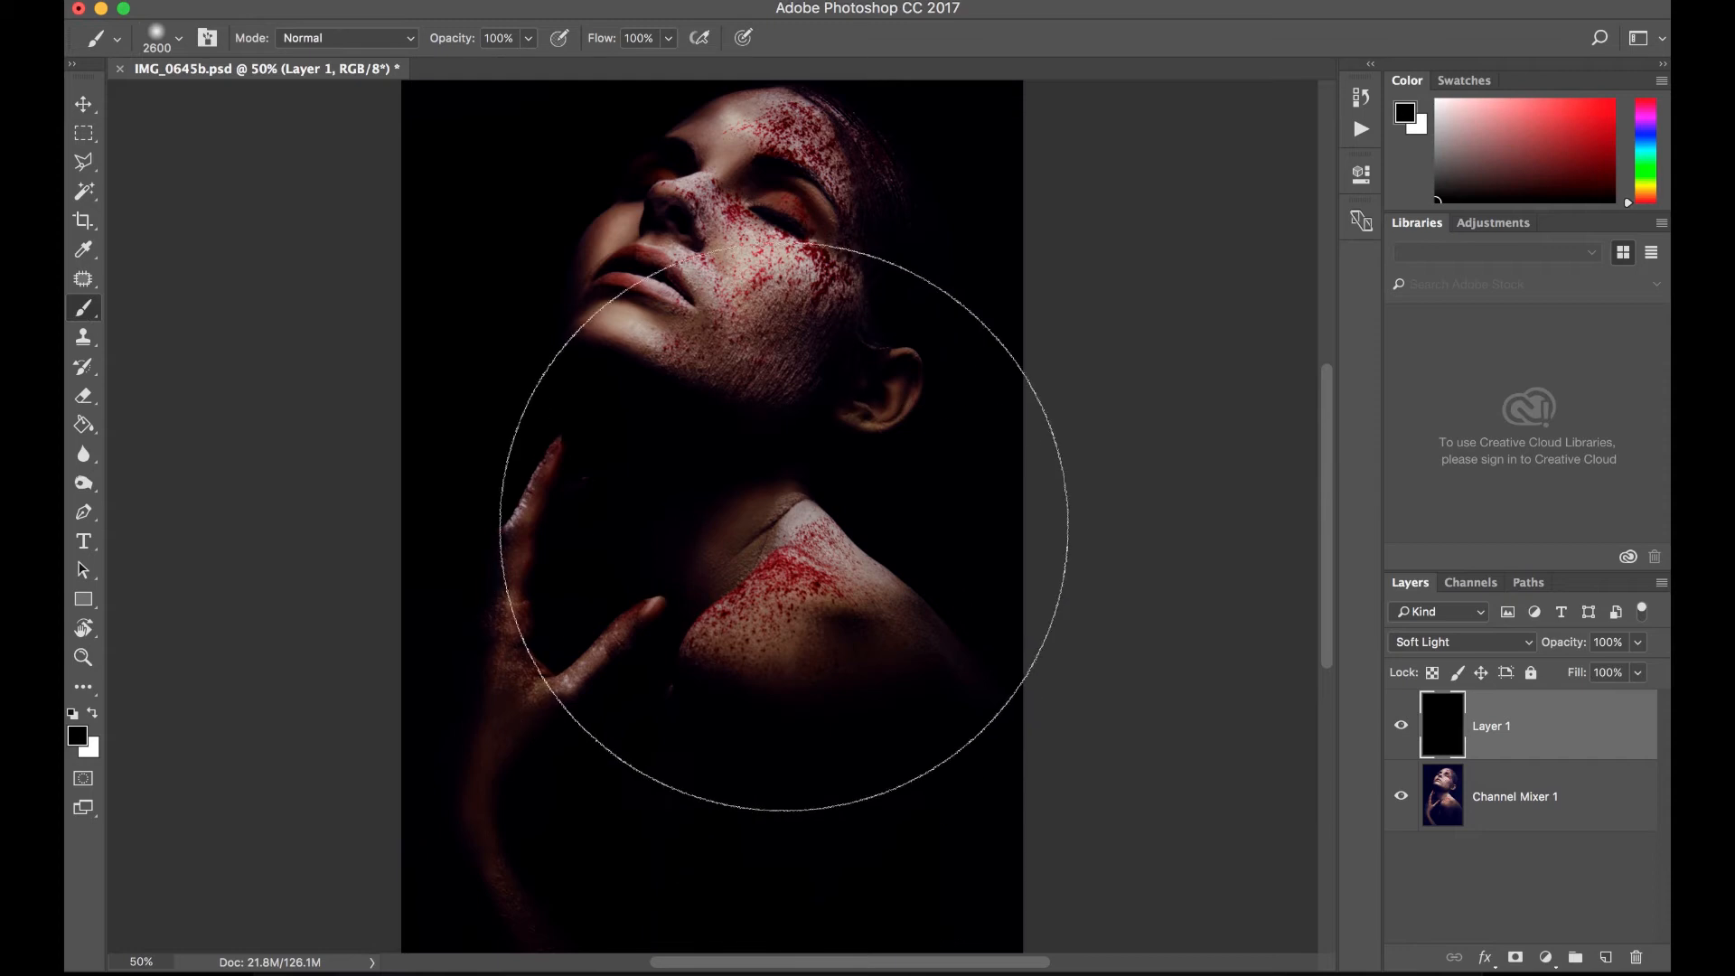
- Set the foreground colour to a neutral 50% brightness grey (#808080) and dab it over the face with the soft 2600 px brush
left_click(181, 41)
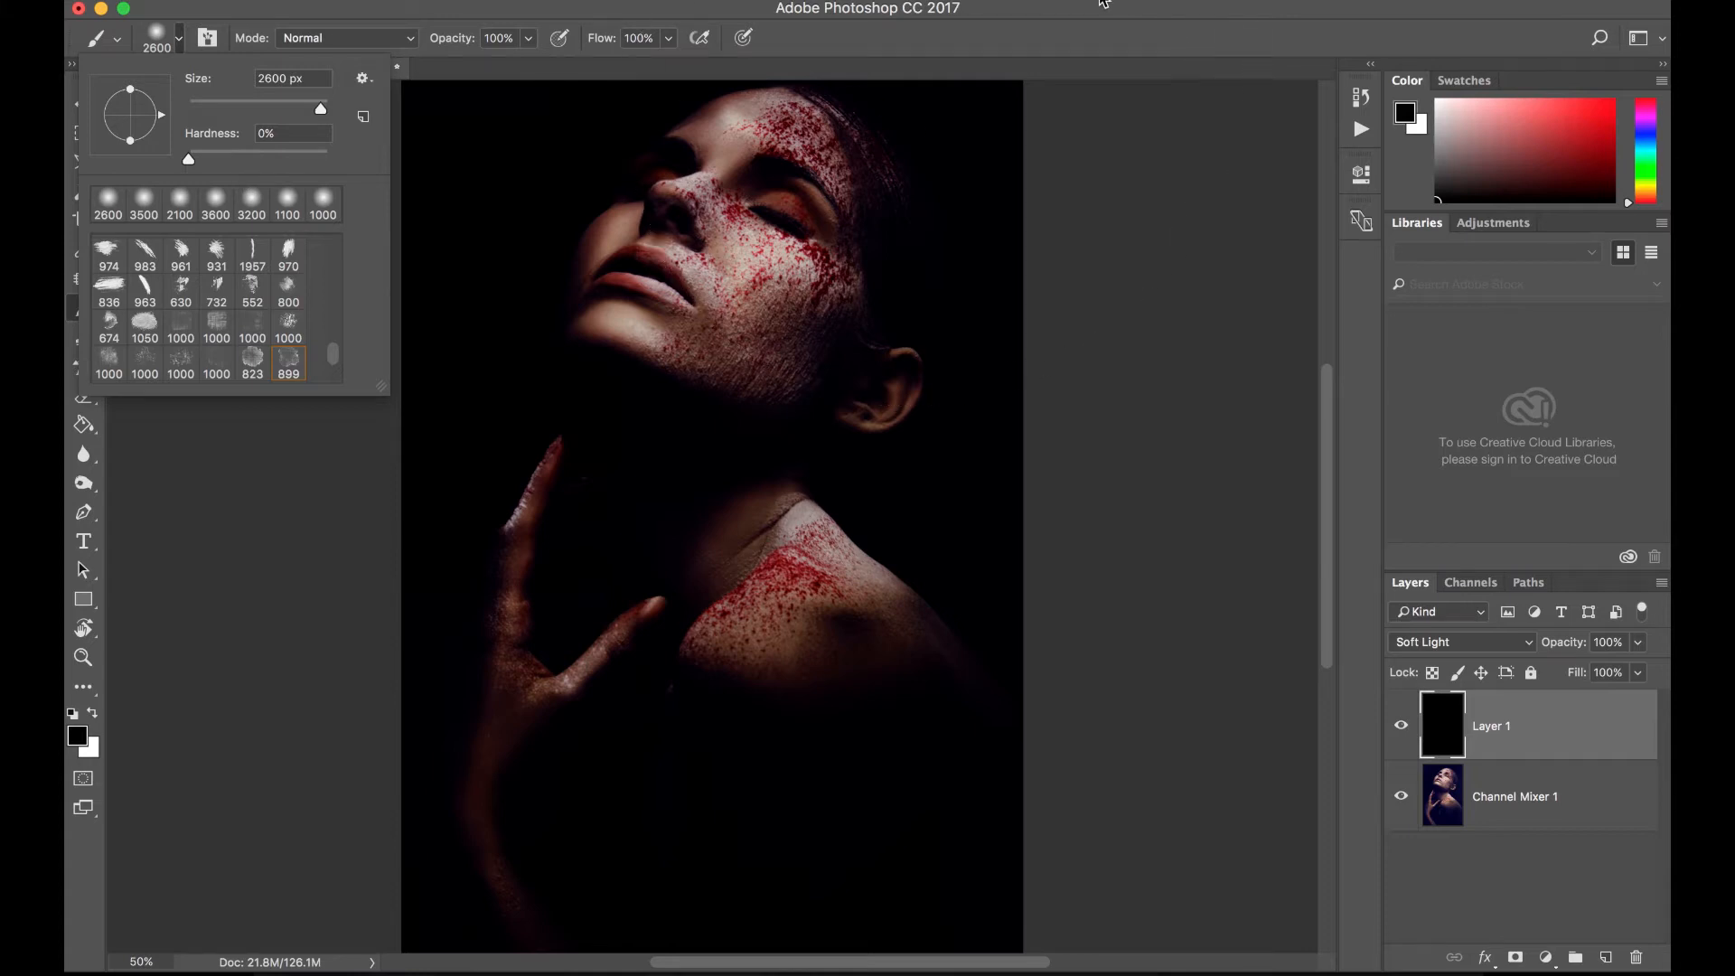
left_click(1093, 16)
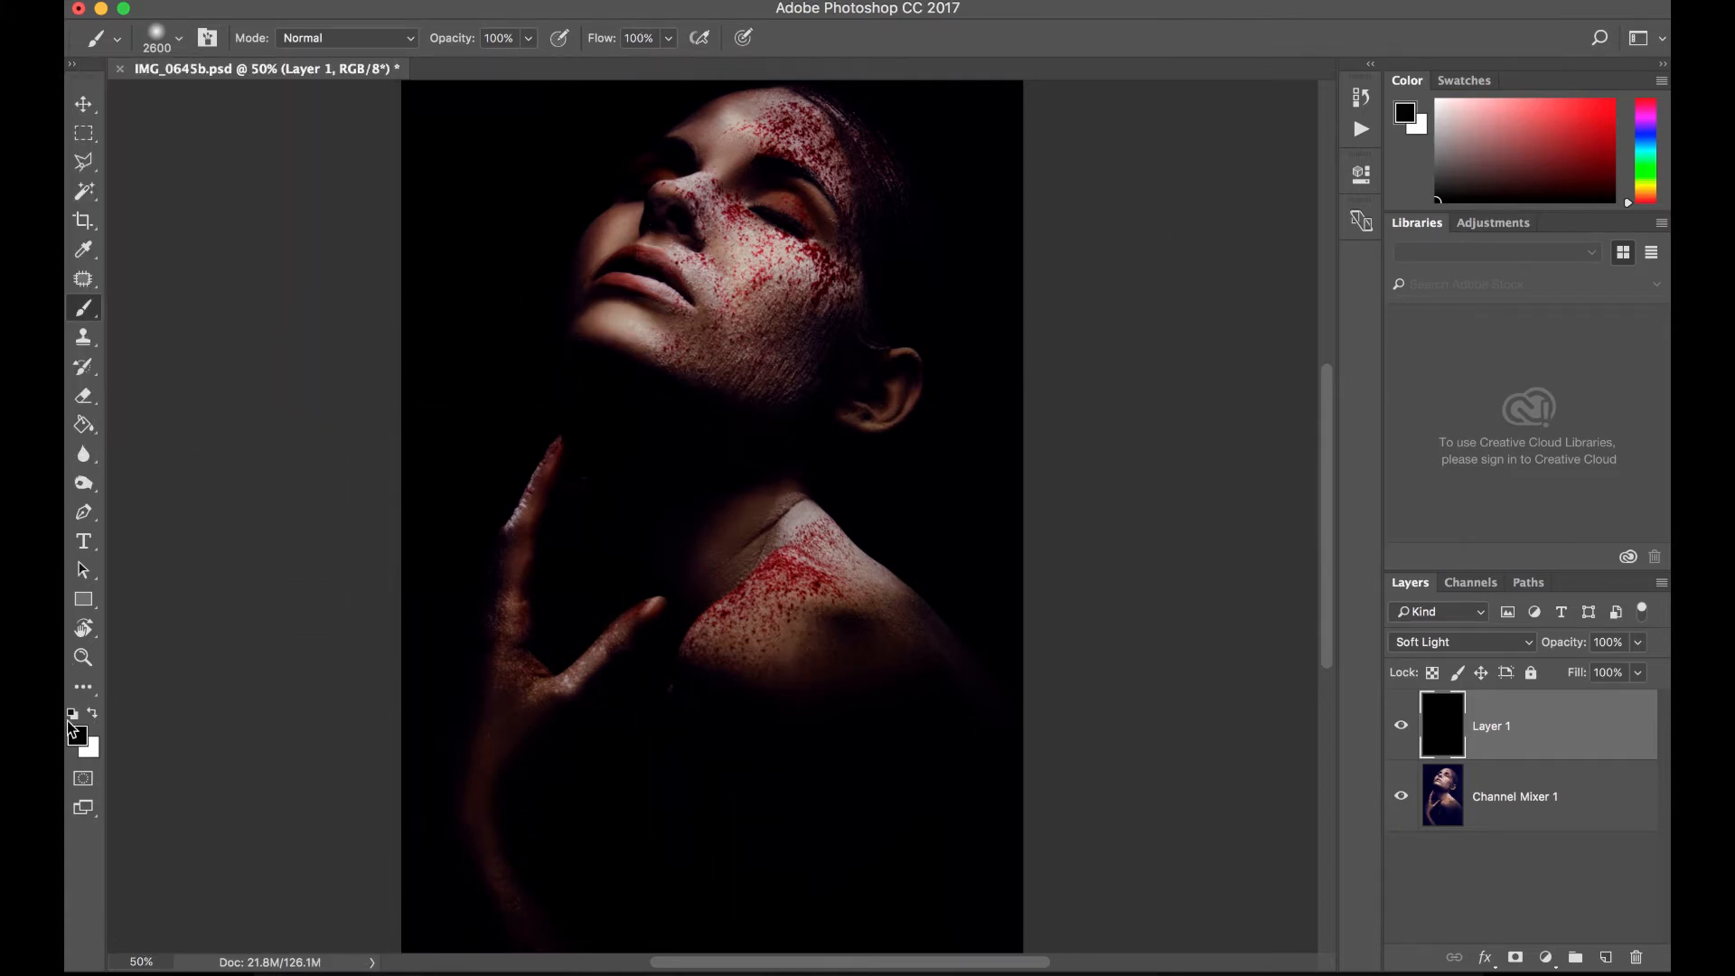
left_click(80, 739)
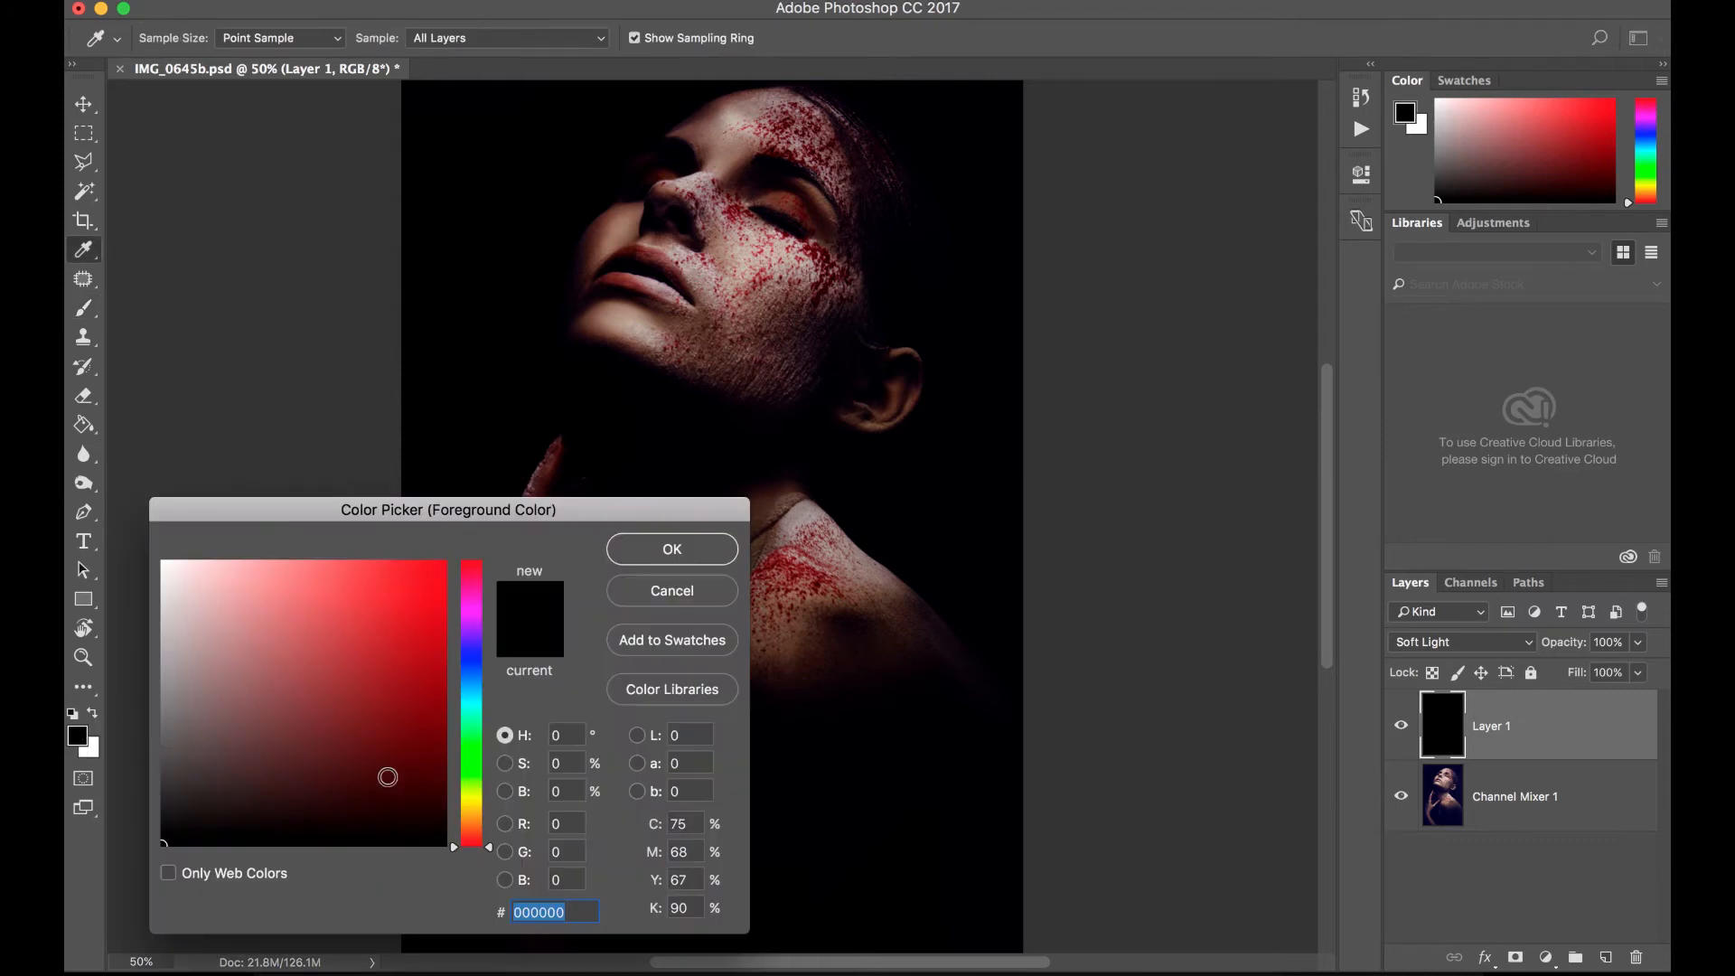
left_click_drag(333, 710, 86, 687)
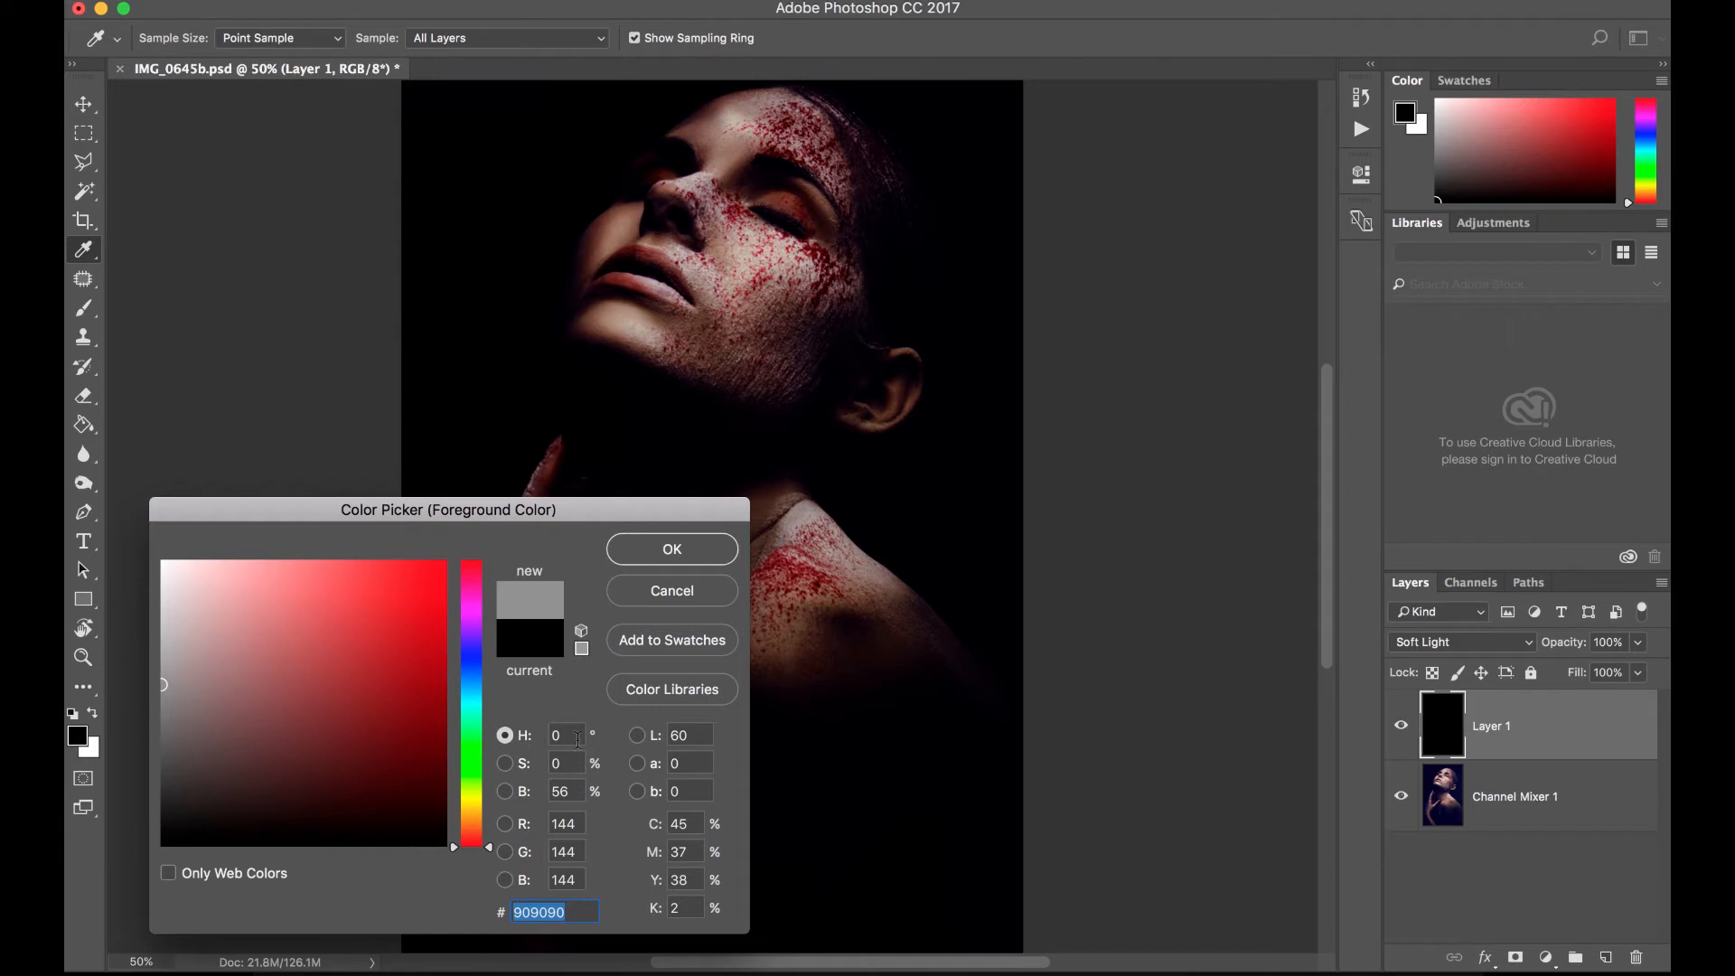
left_click_drag(571, 792, 544, 794)
key("BackSpace")
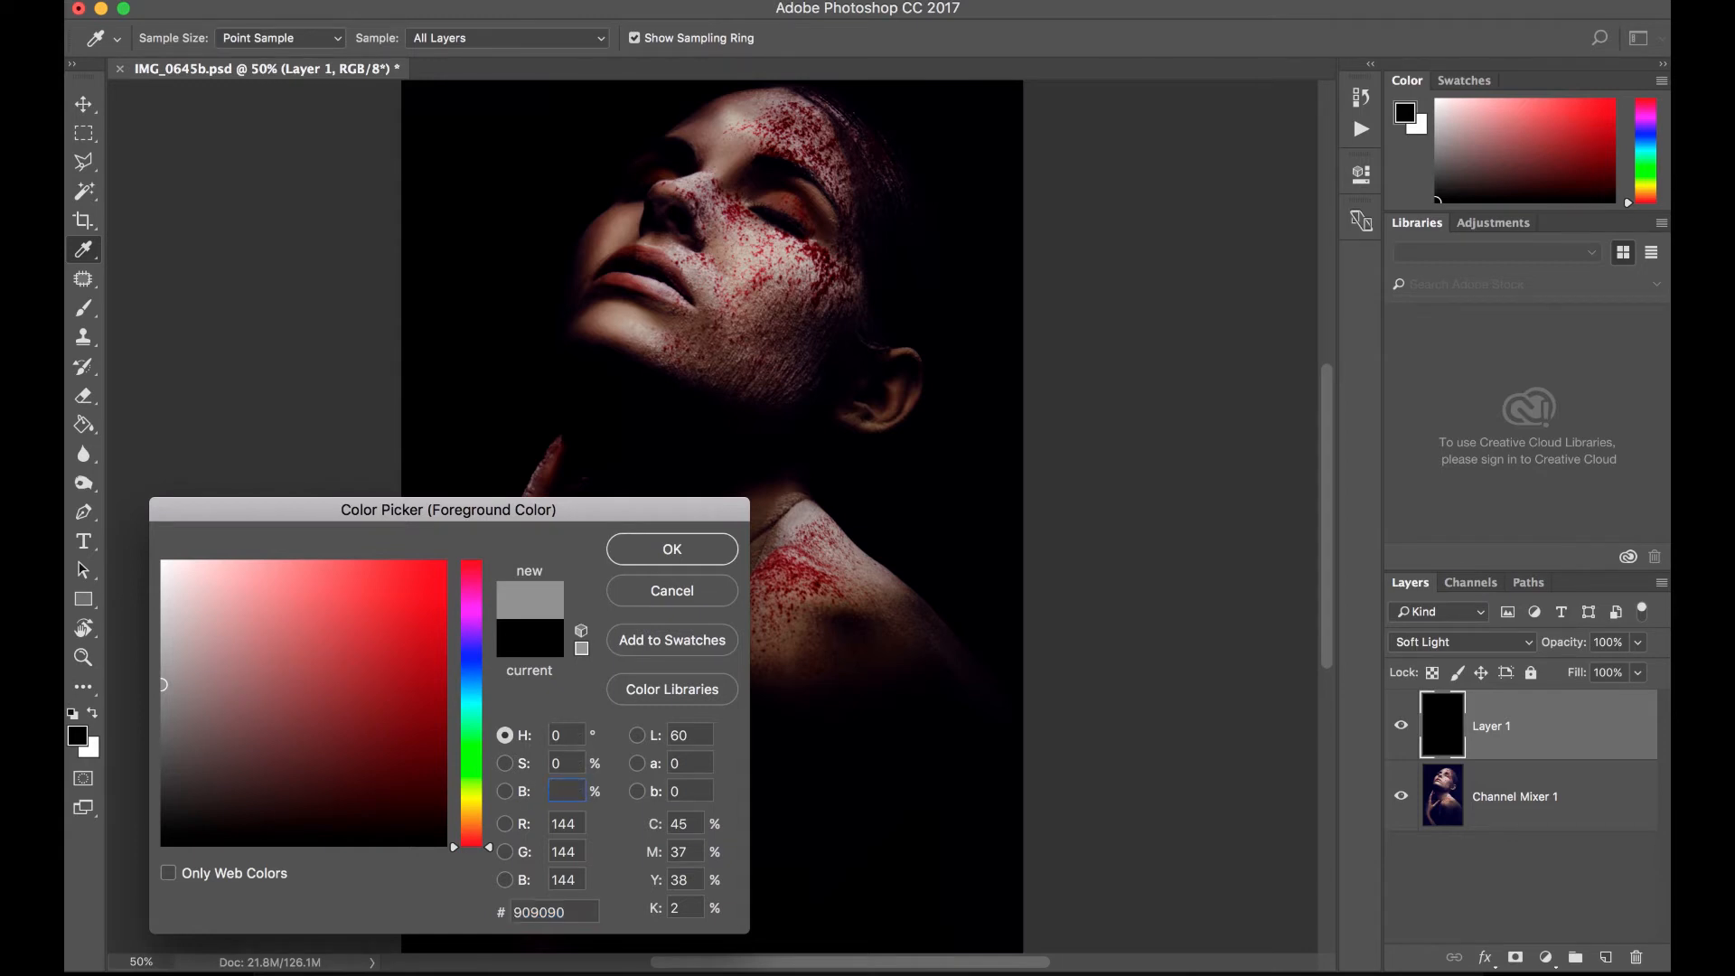
type("50")
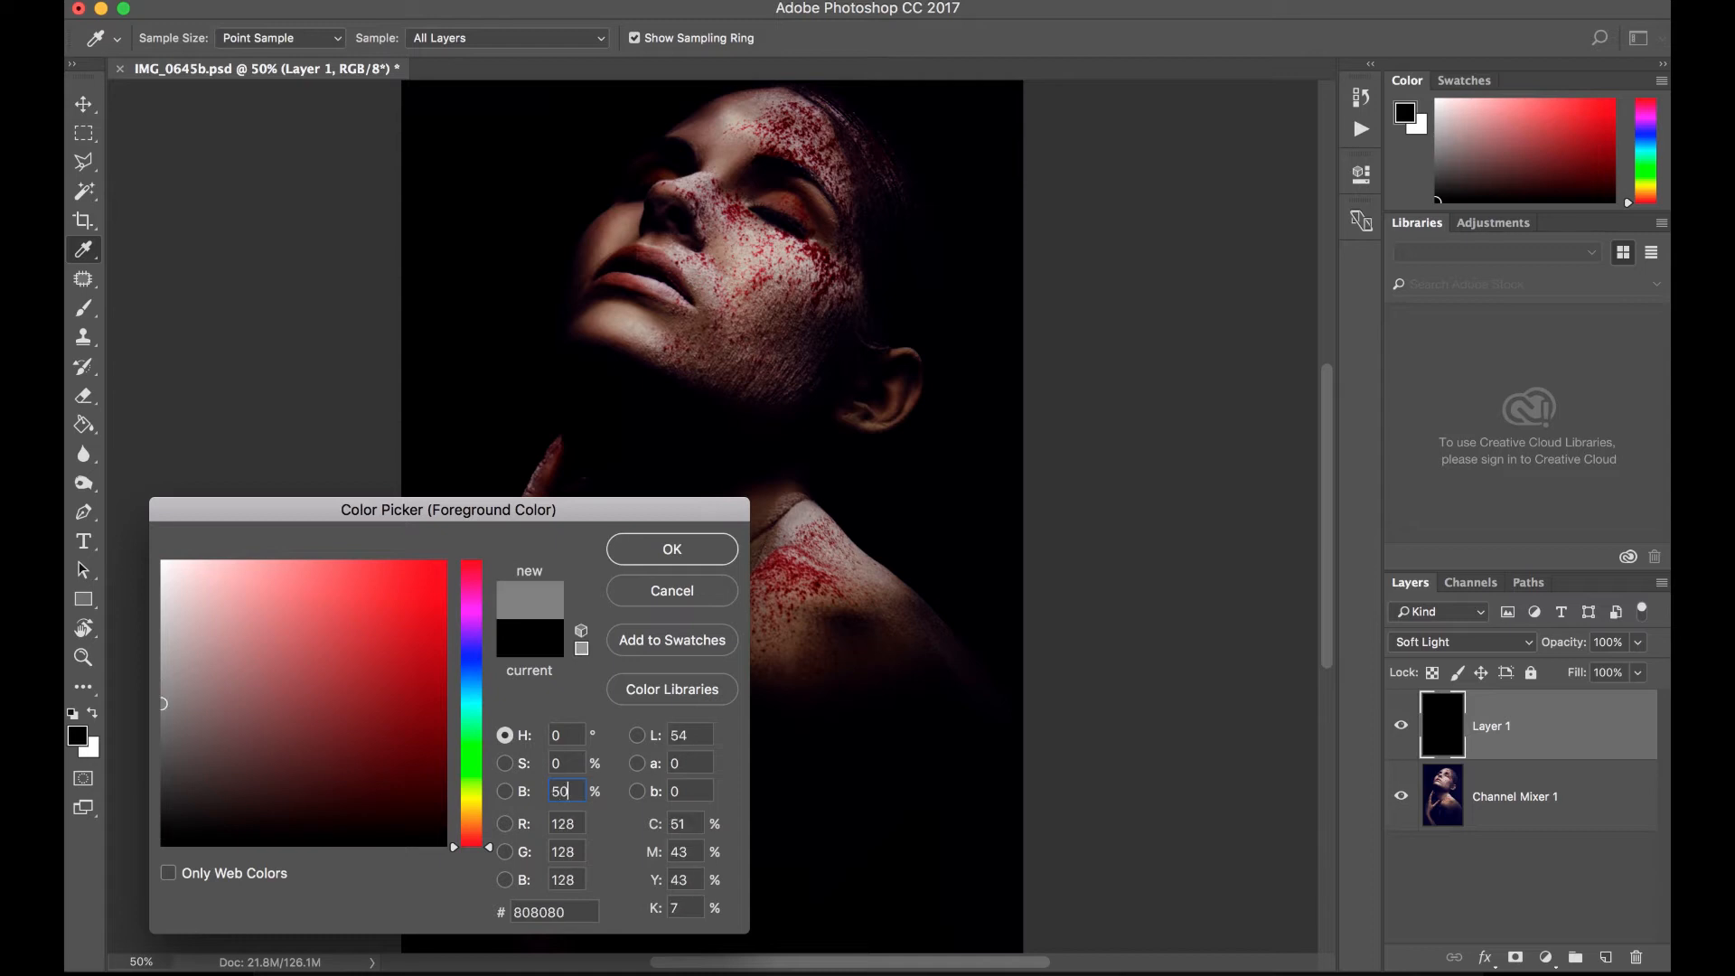
left_click(671, 549)
key("b")
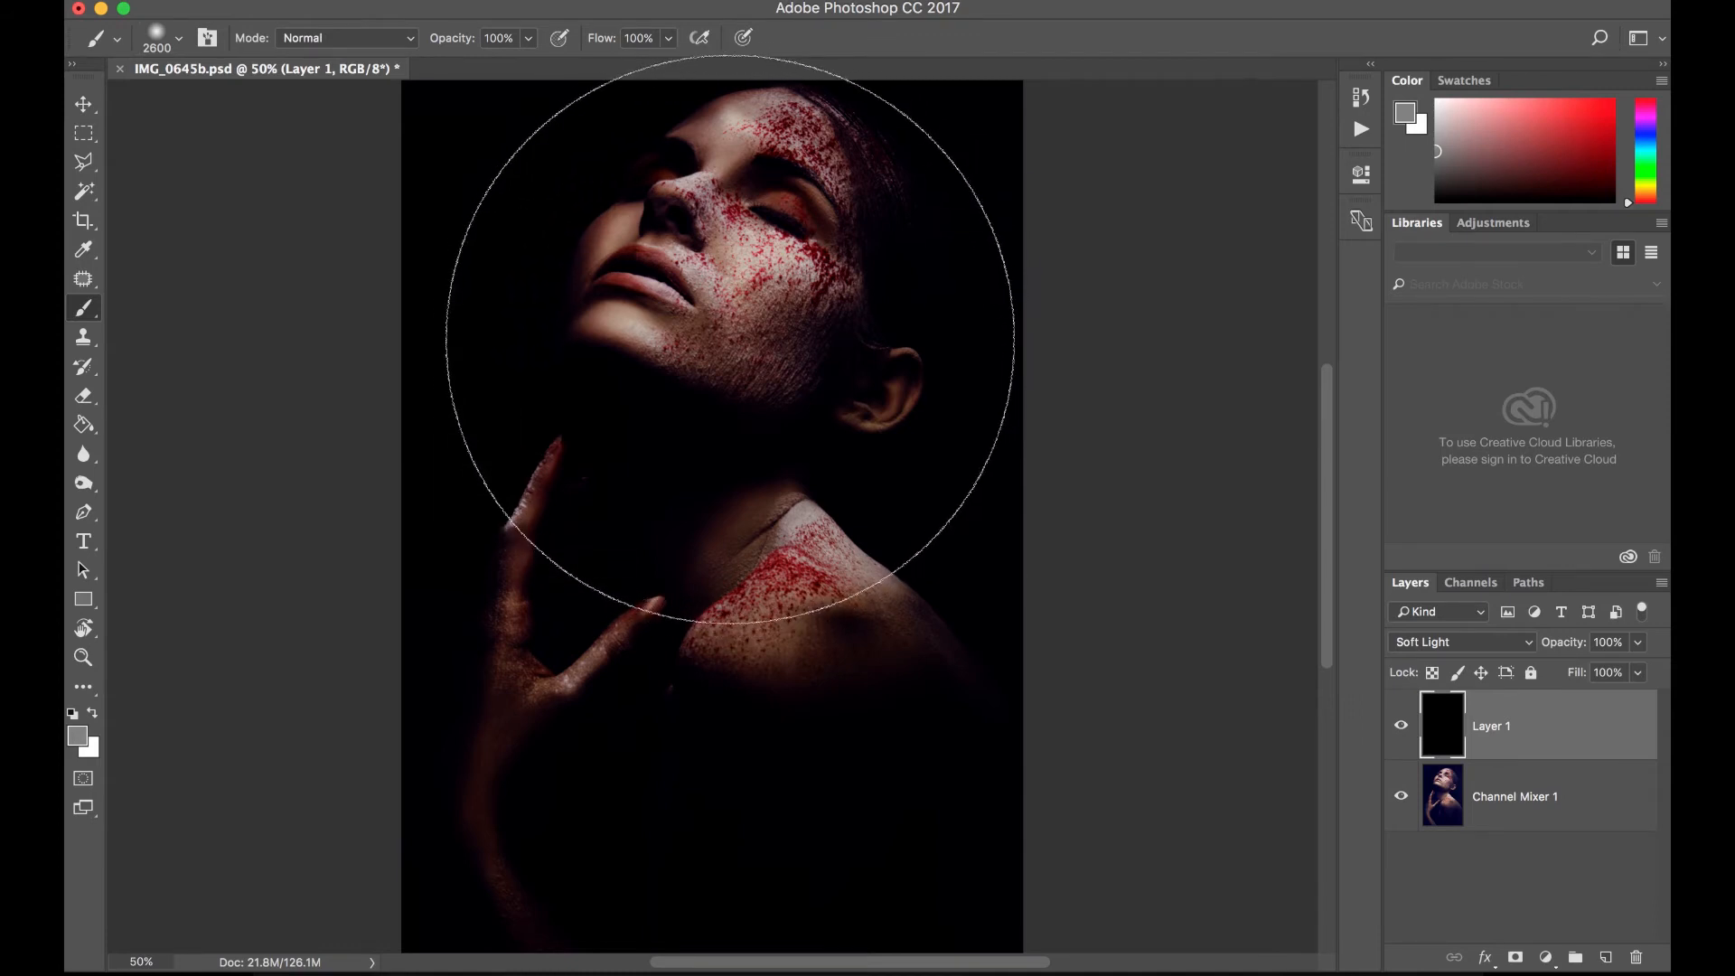
left_click(730, 339)
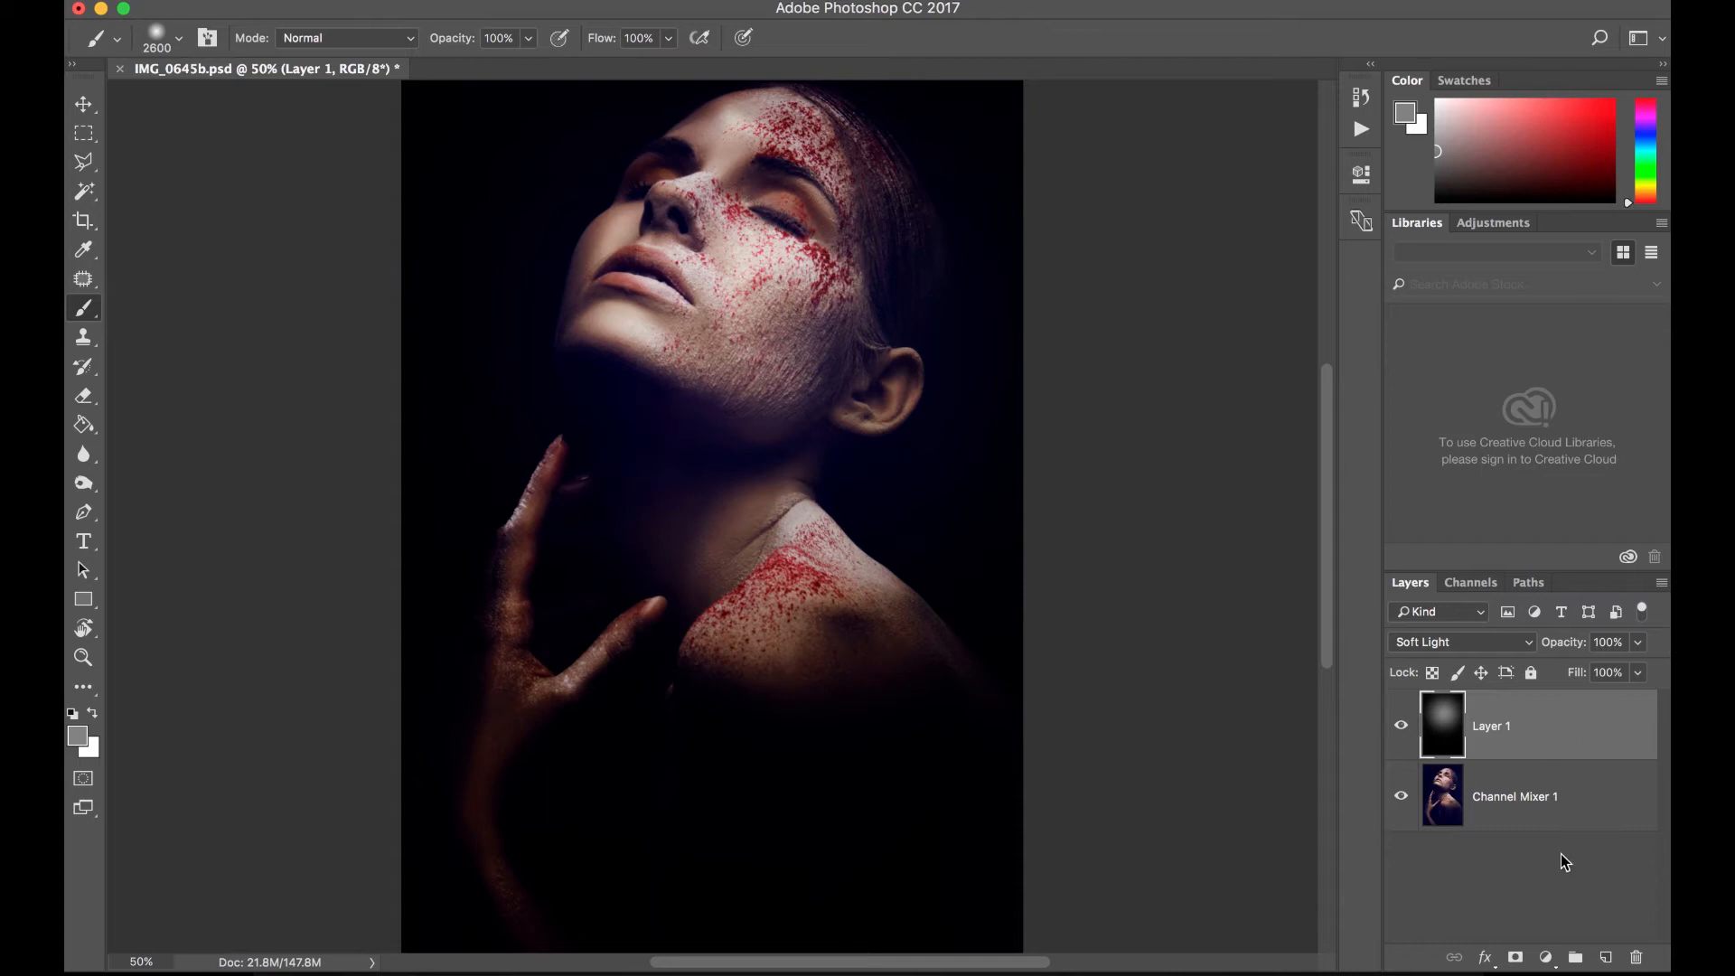
- Reduce the opacity of the Soft Light vignette layer to 86%
left_click(1639, 642)
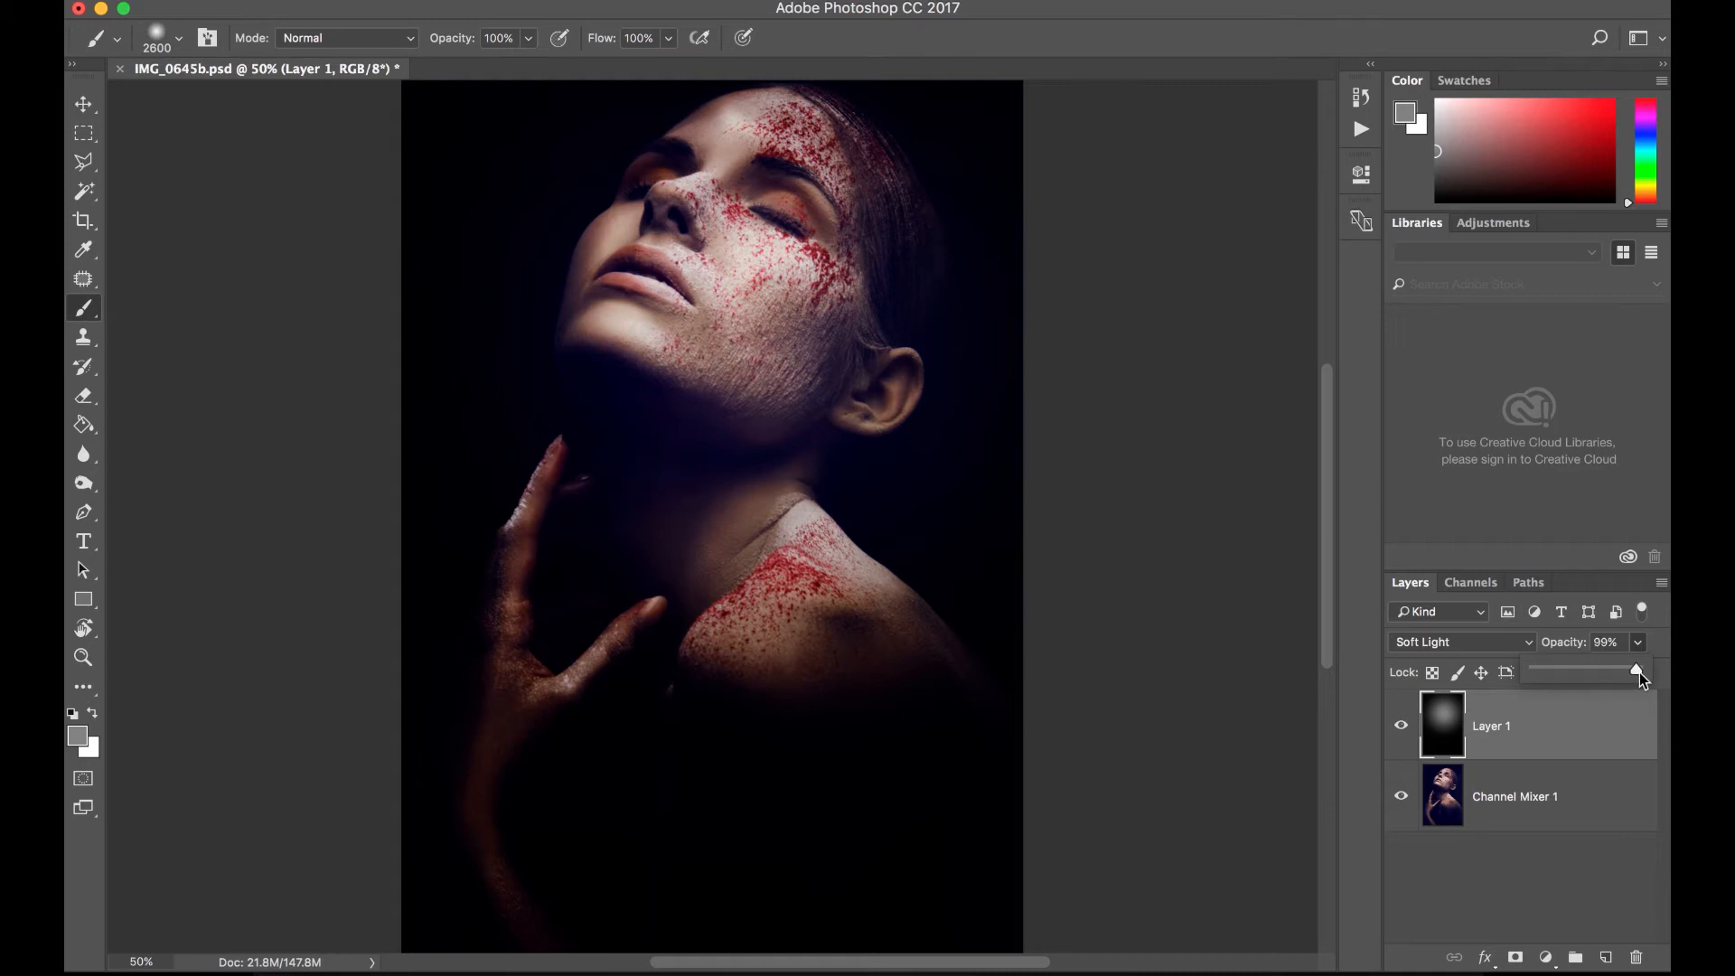
left_click_drag(1555, 674, 1533, 674)
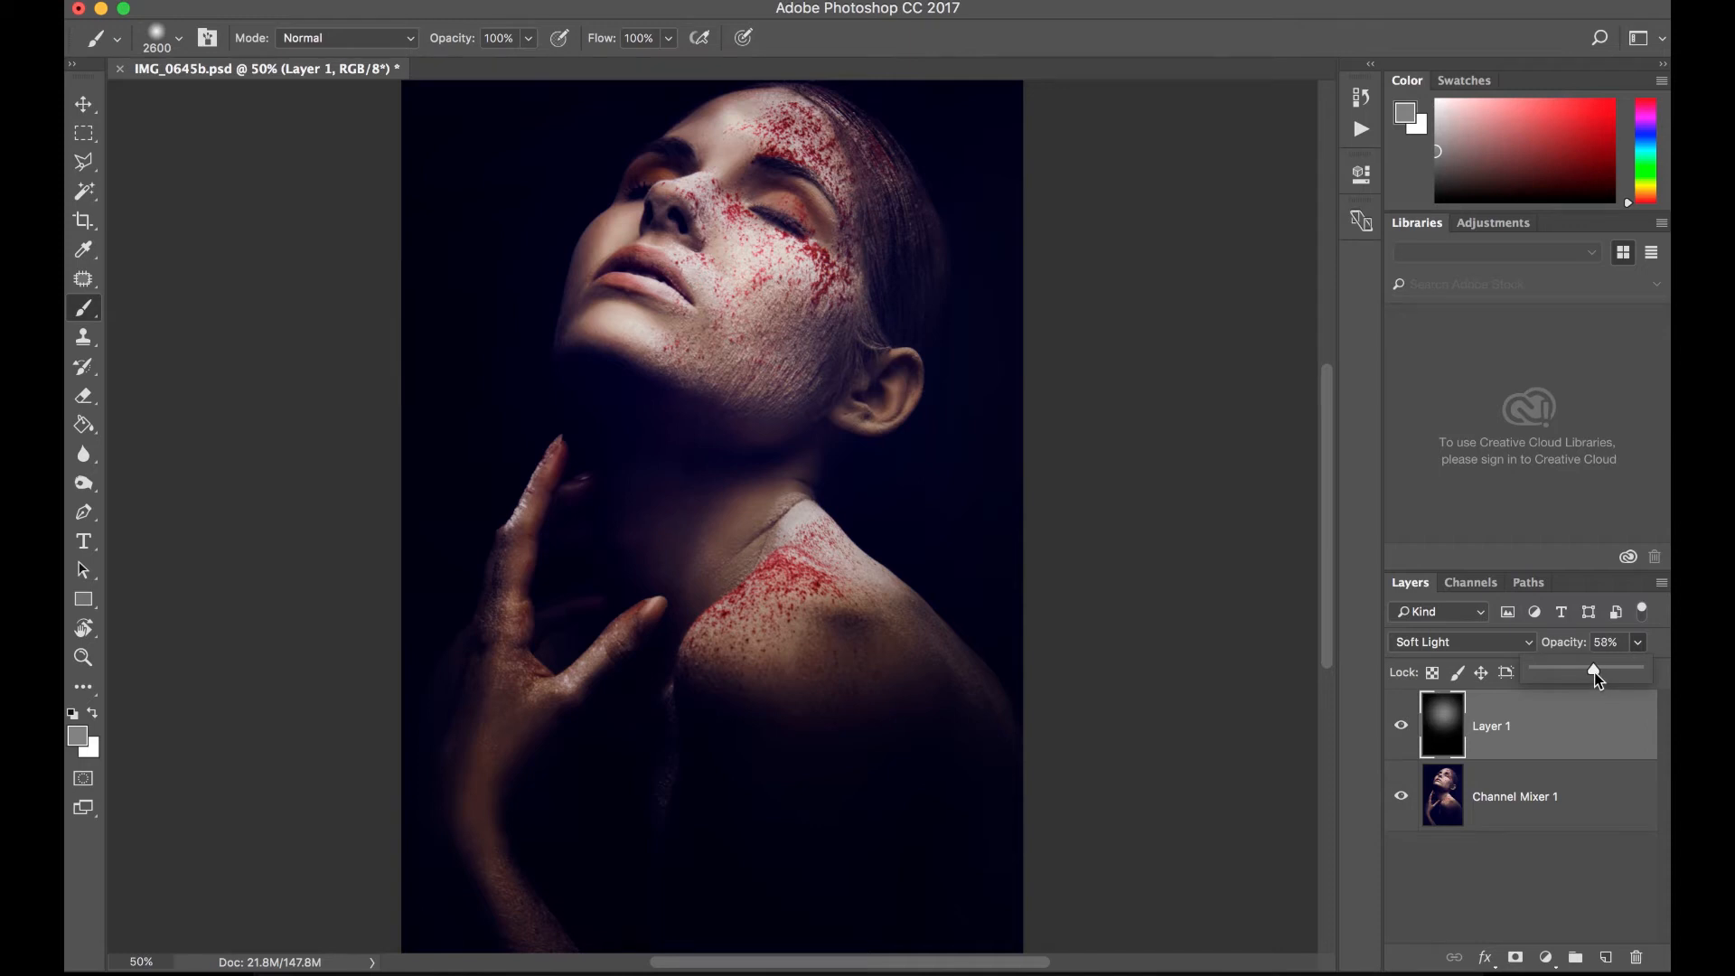
left_click_drag(1616, 679, 1623, 678)
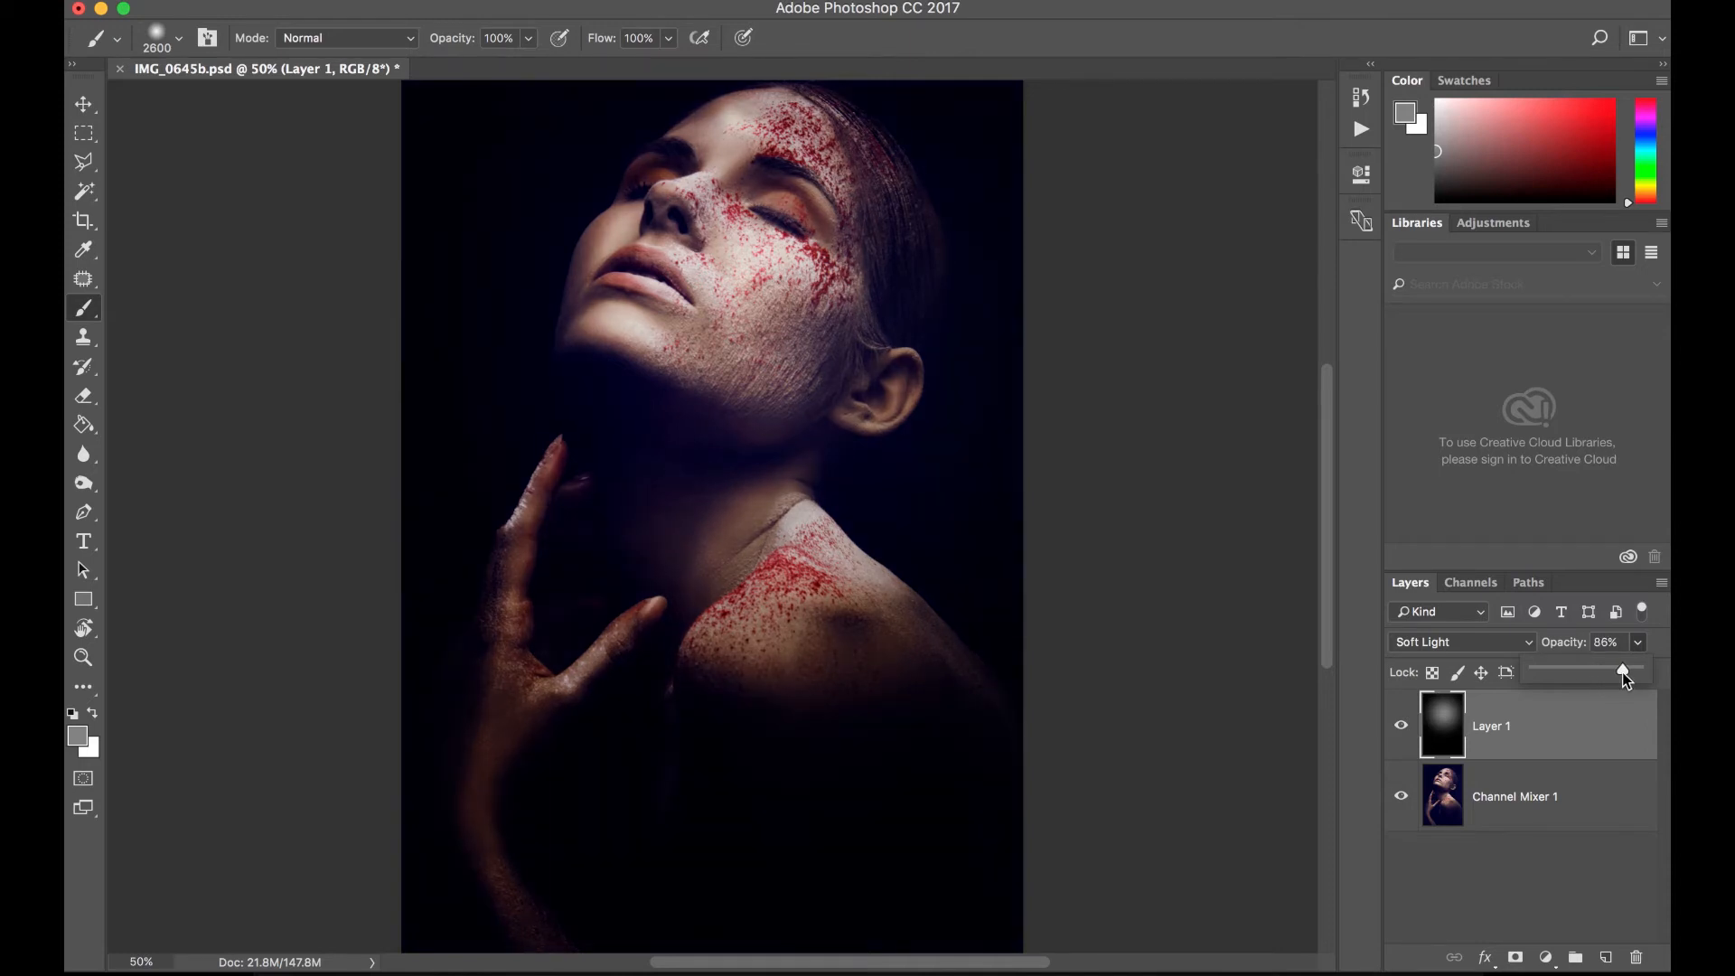
left_click(1580, 733)
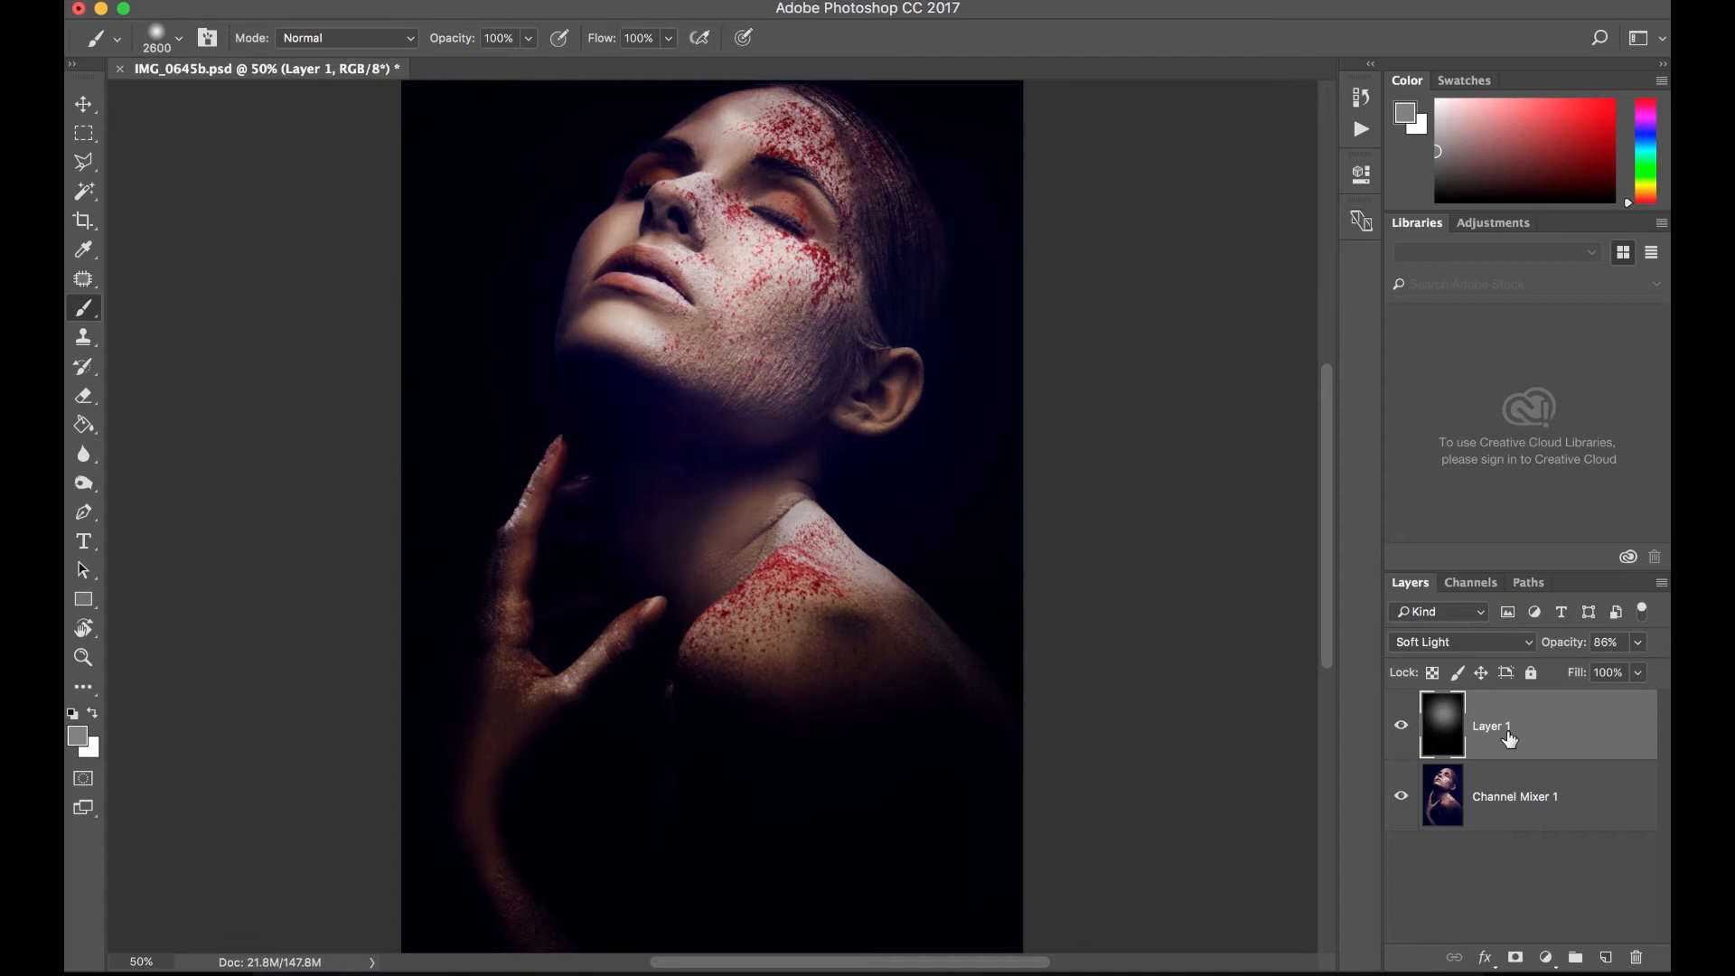
- Compare the portrait with and without the Soft Light vignette layer, leaving that layer hidden
left_click(1401, 728)
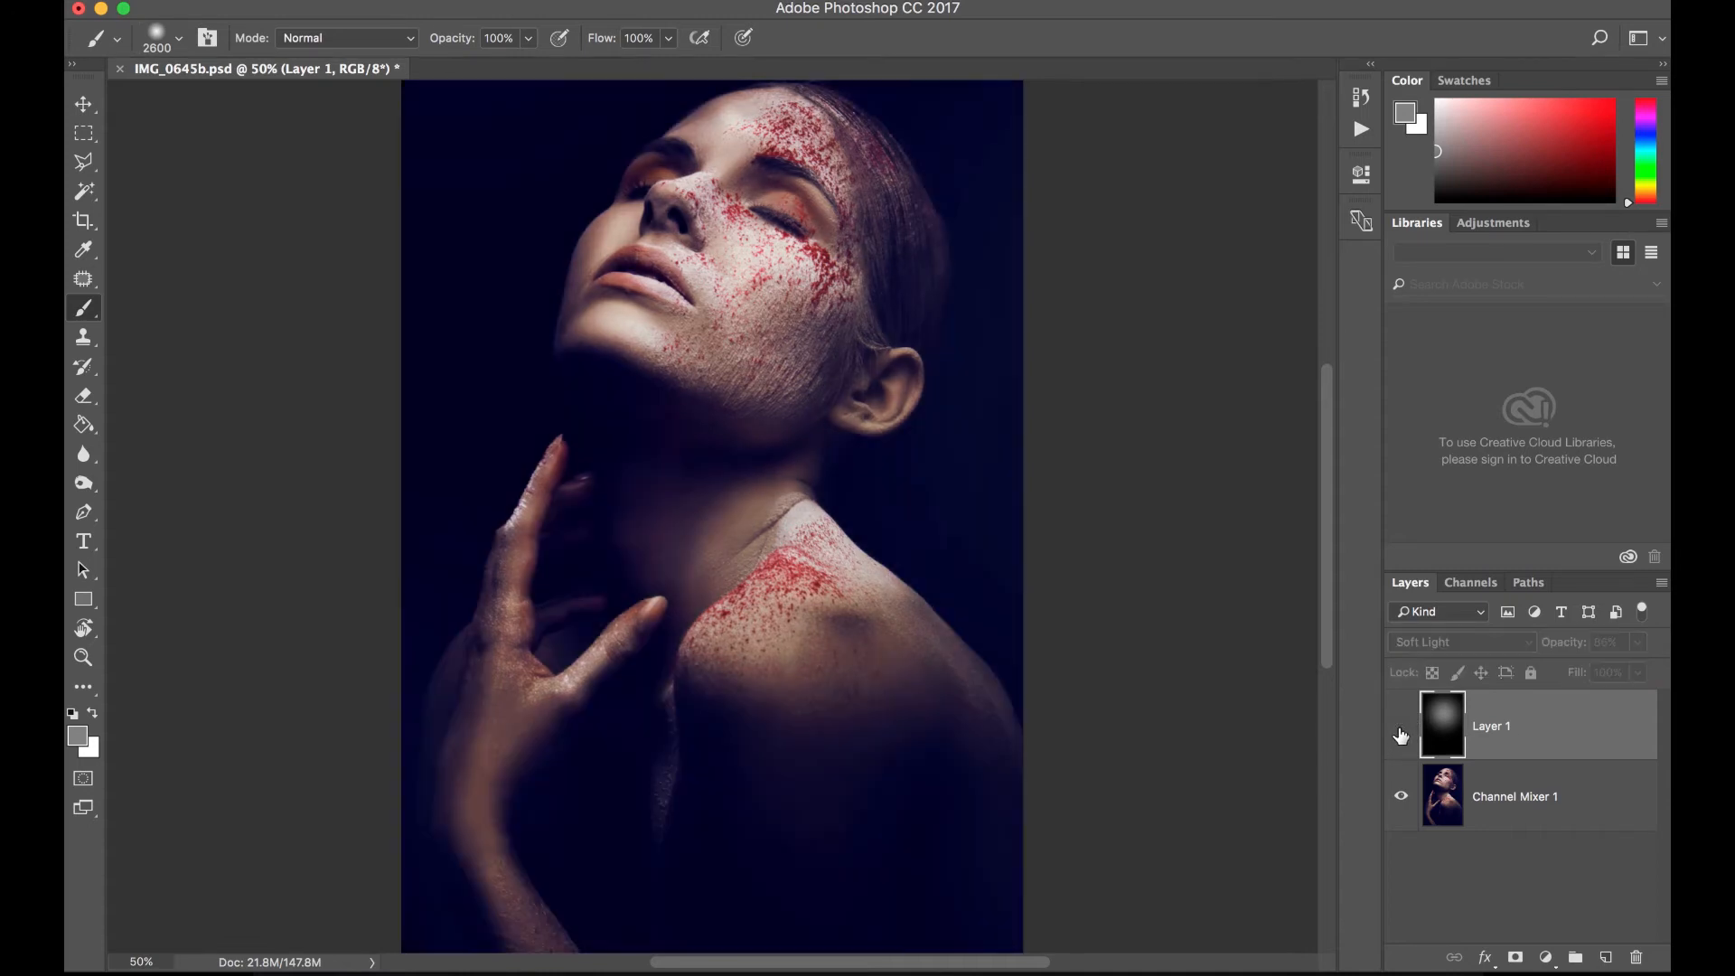
left_click(1401, 729)
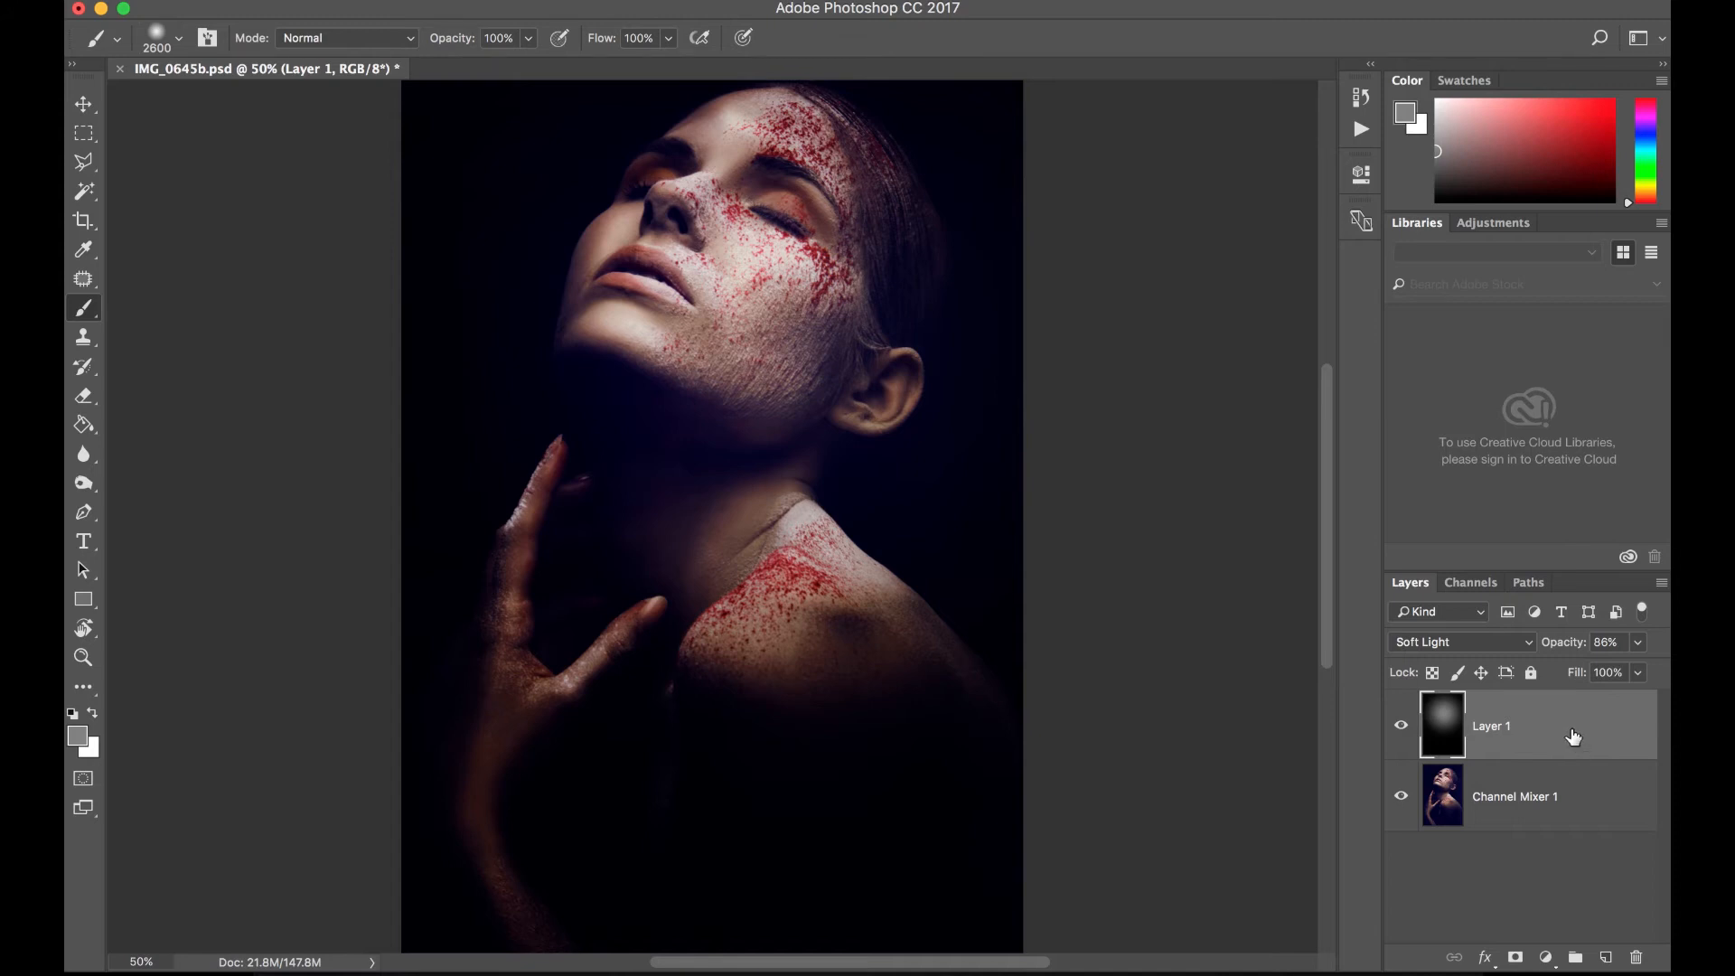
left_click(1401, 728)
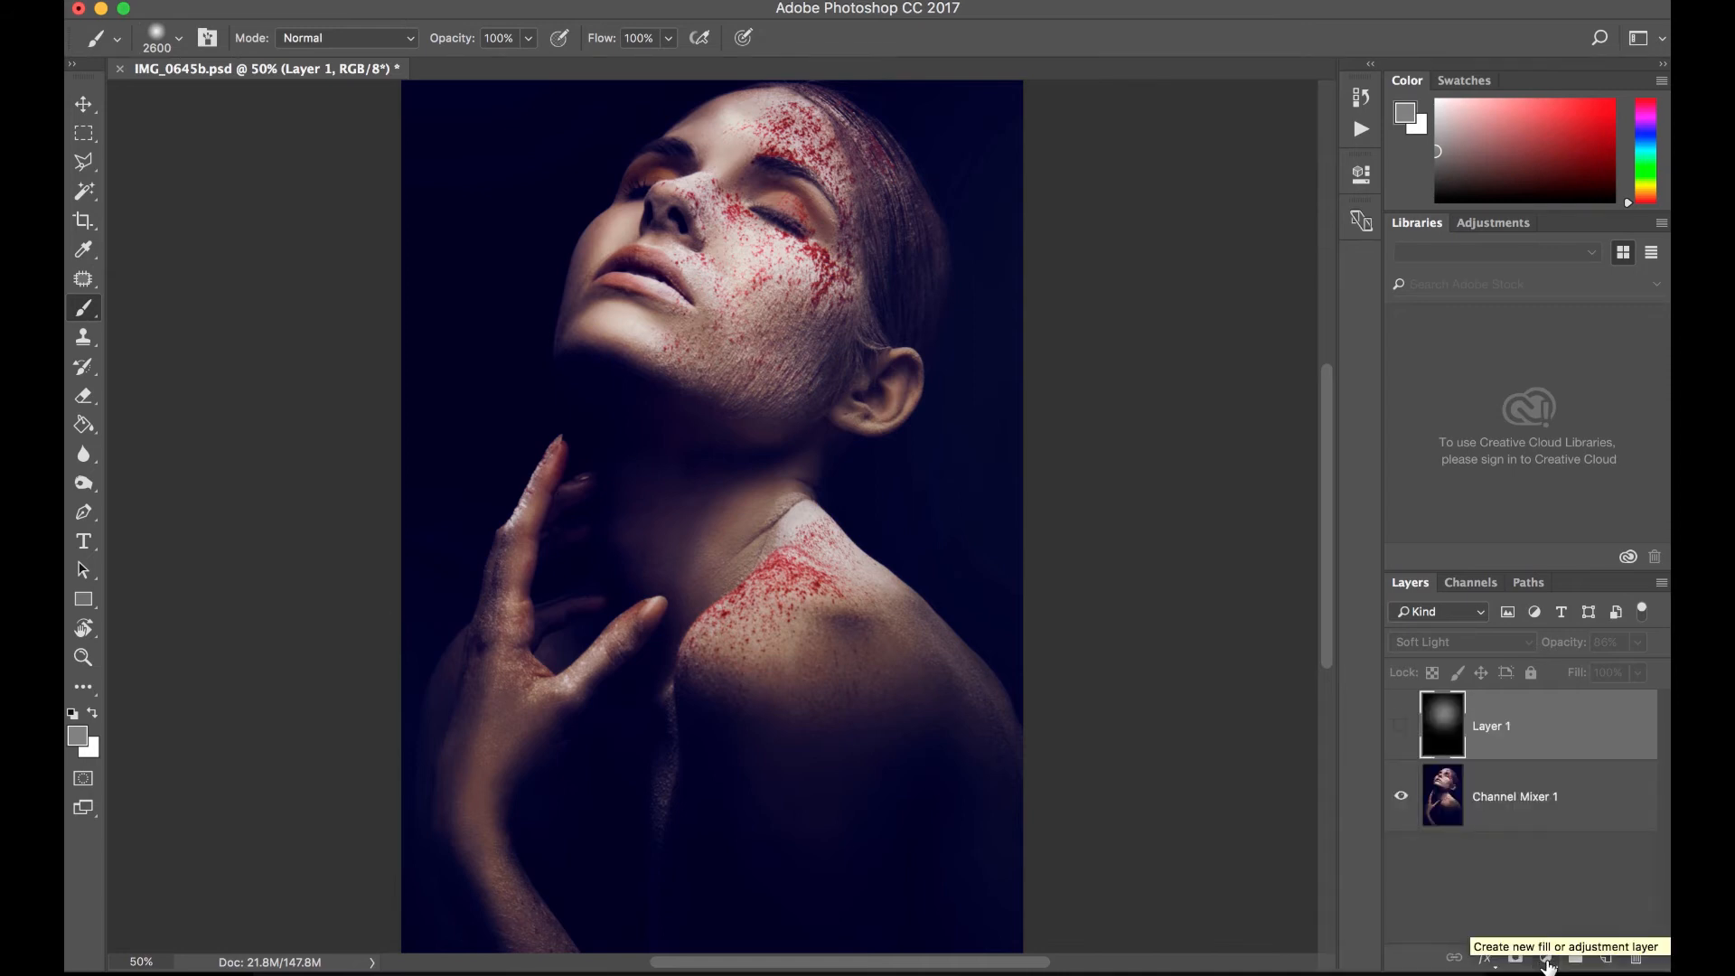
- Add a Curves adjustment layer and pull the middle of the RGB curve downward to darken the image
left_click(1546, 959)
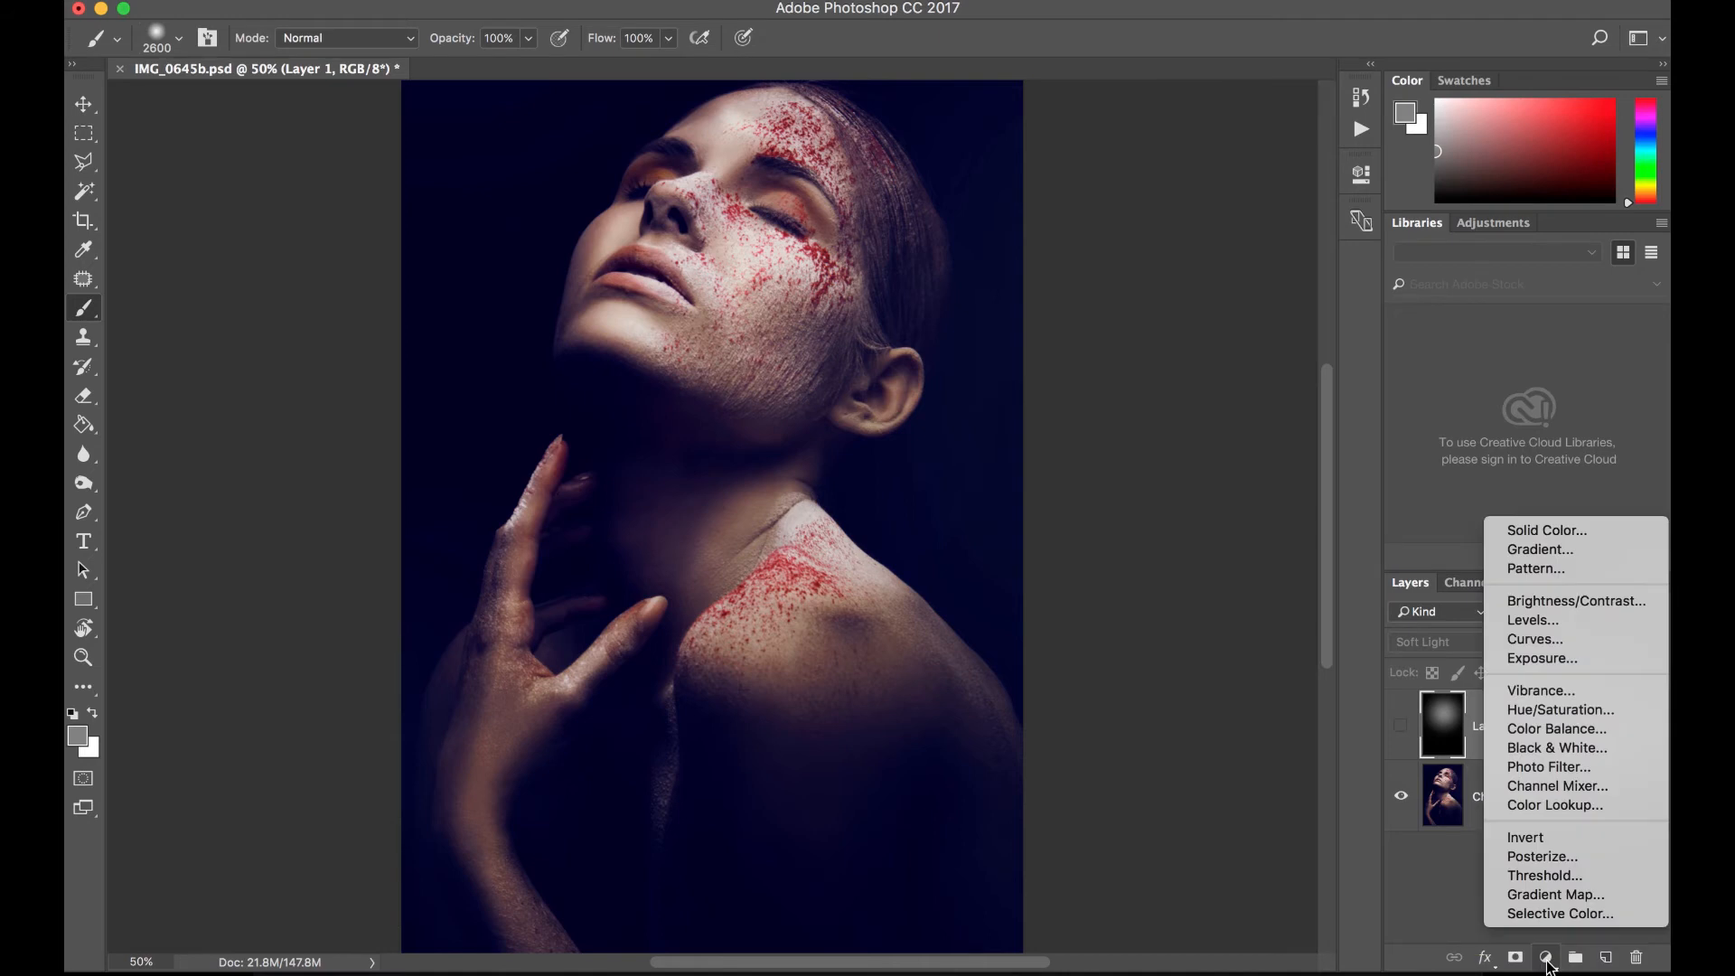
left_click(1585, 641)
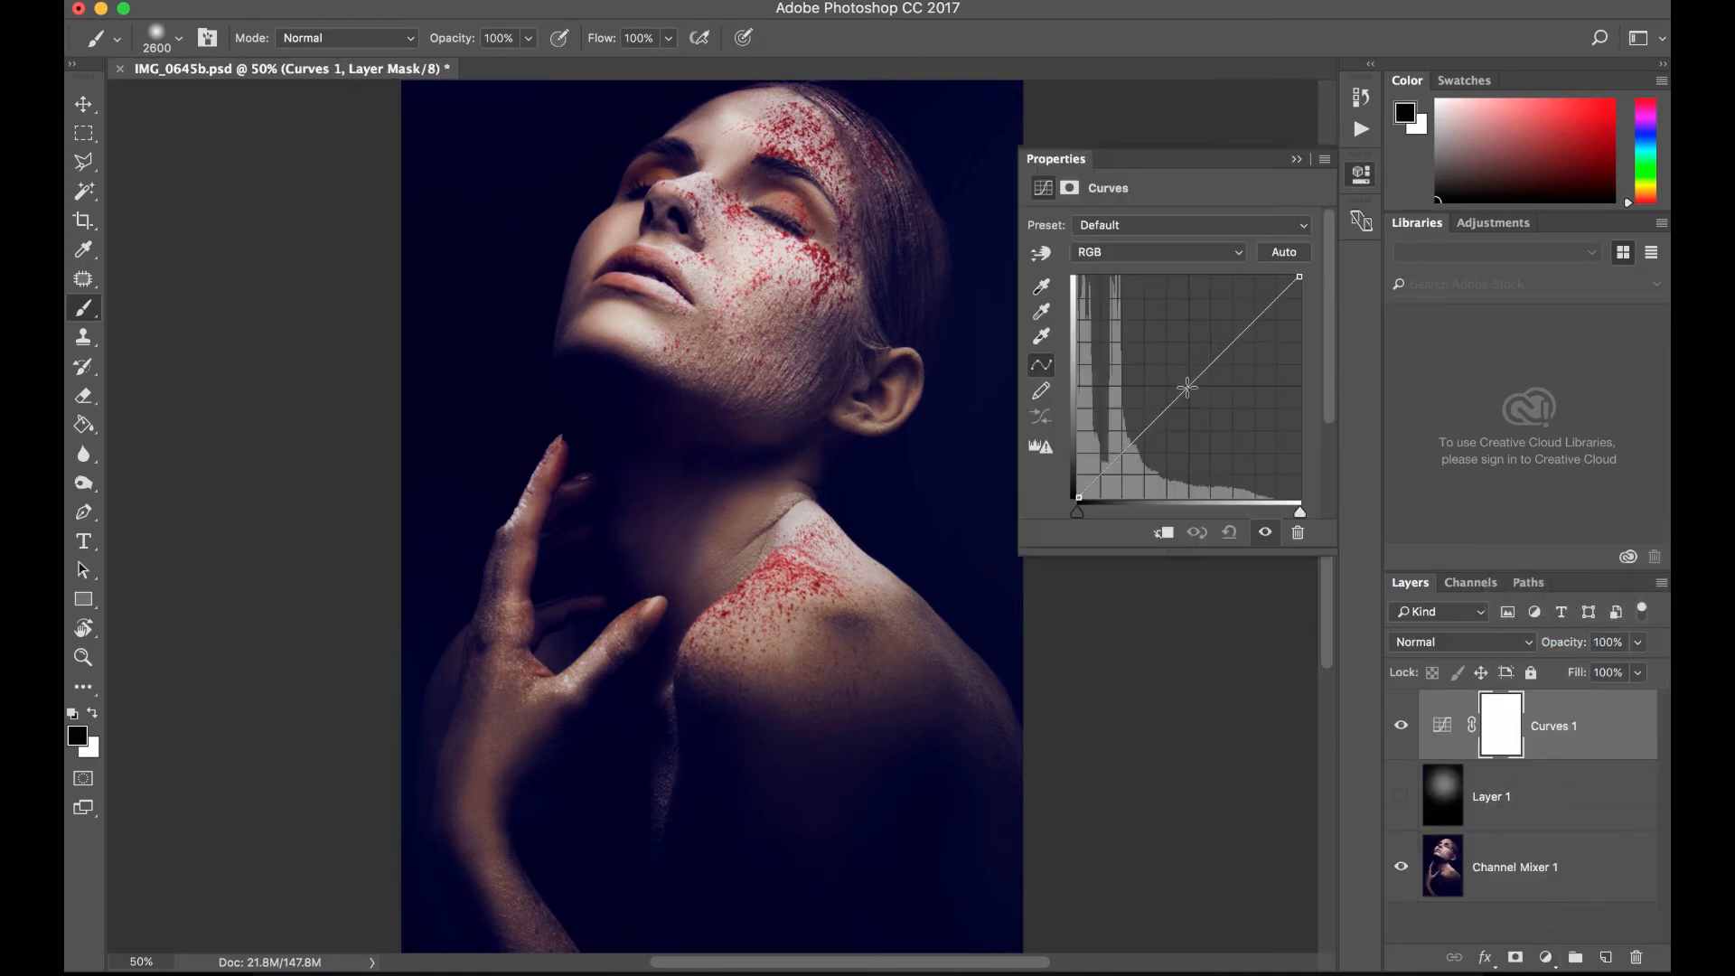
left_click_drag(1187, 387, 1205, 421)
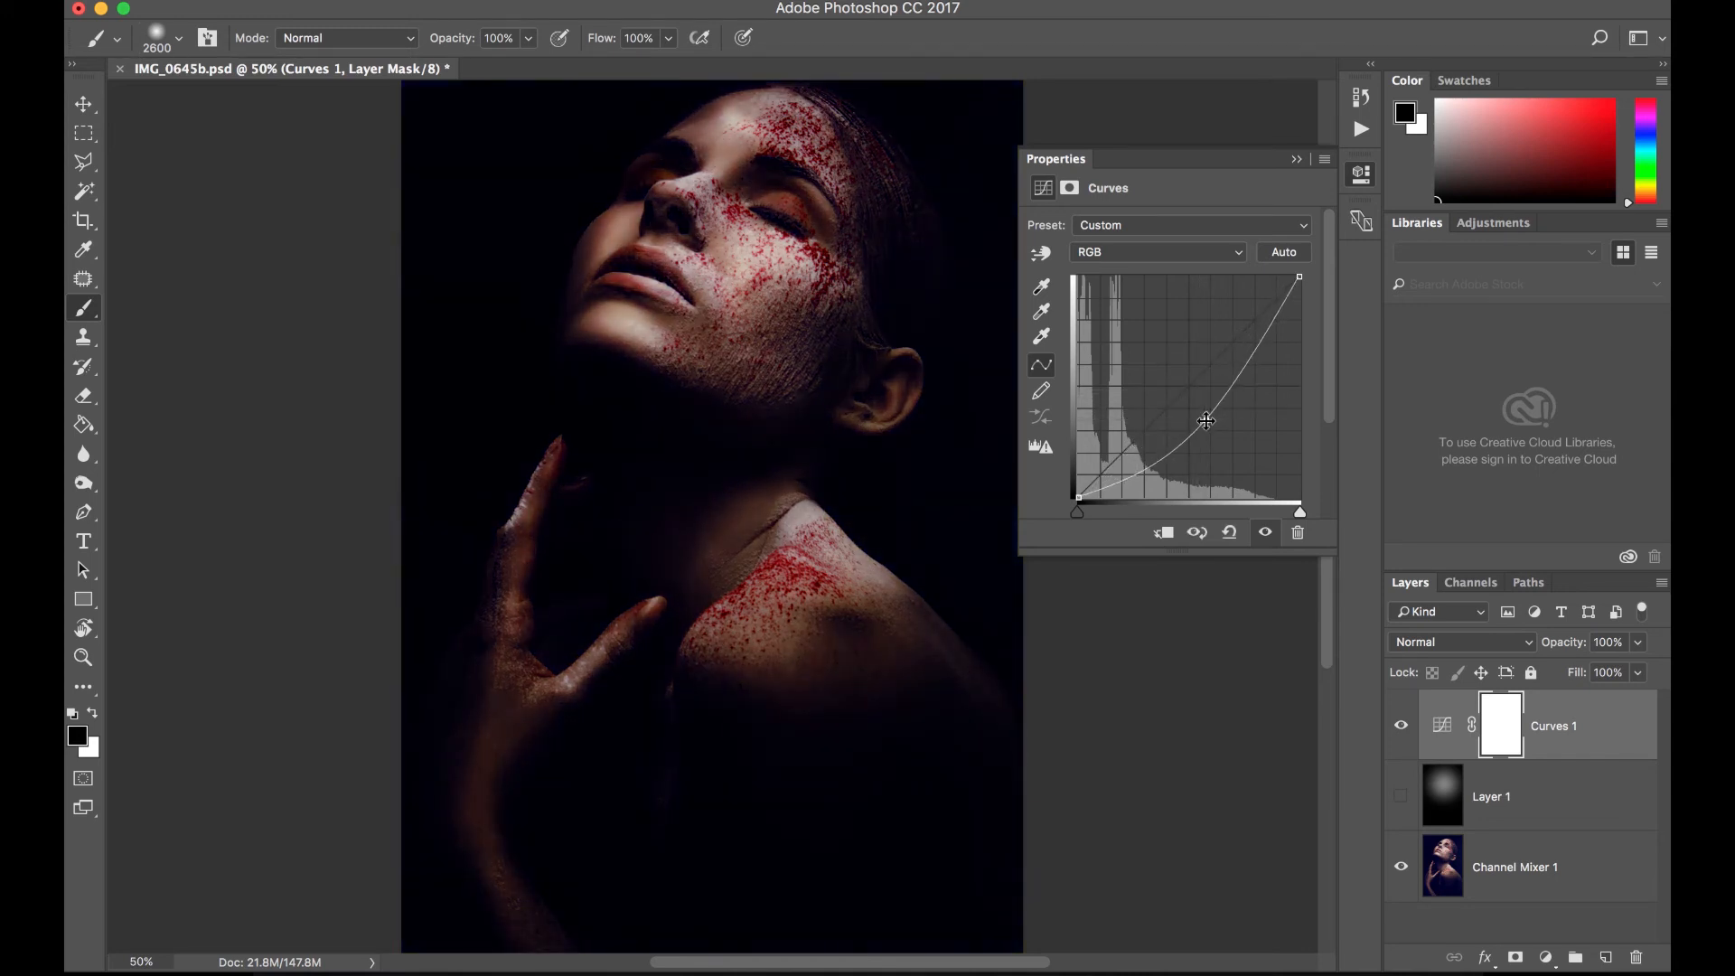
- Dab black on the Curves layer mask over the face with the soft 2600 px brush and compare the image without the effect
left_click(1443, 725)
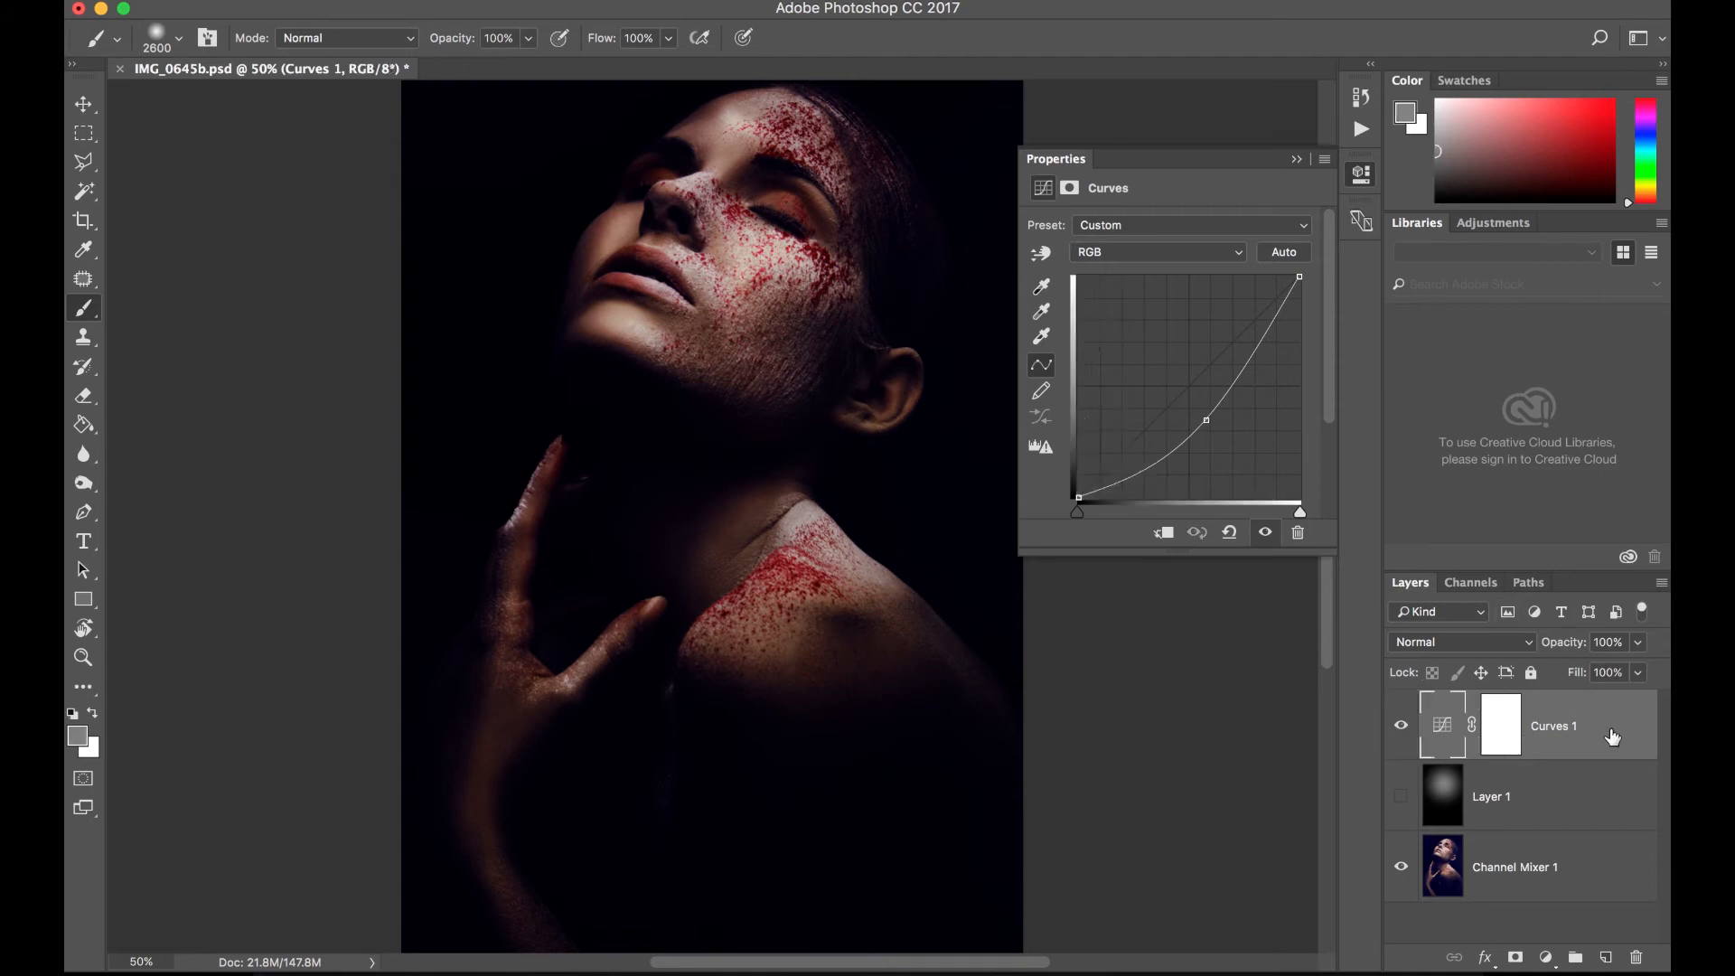
left_click(1500, 734)
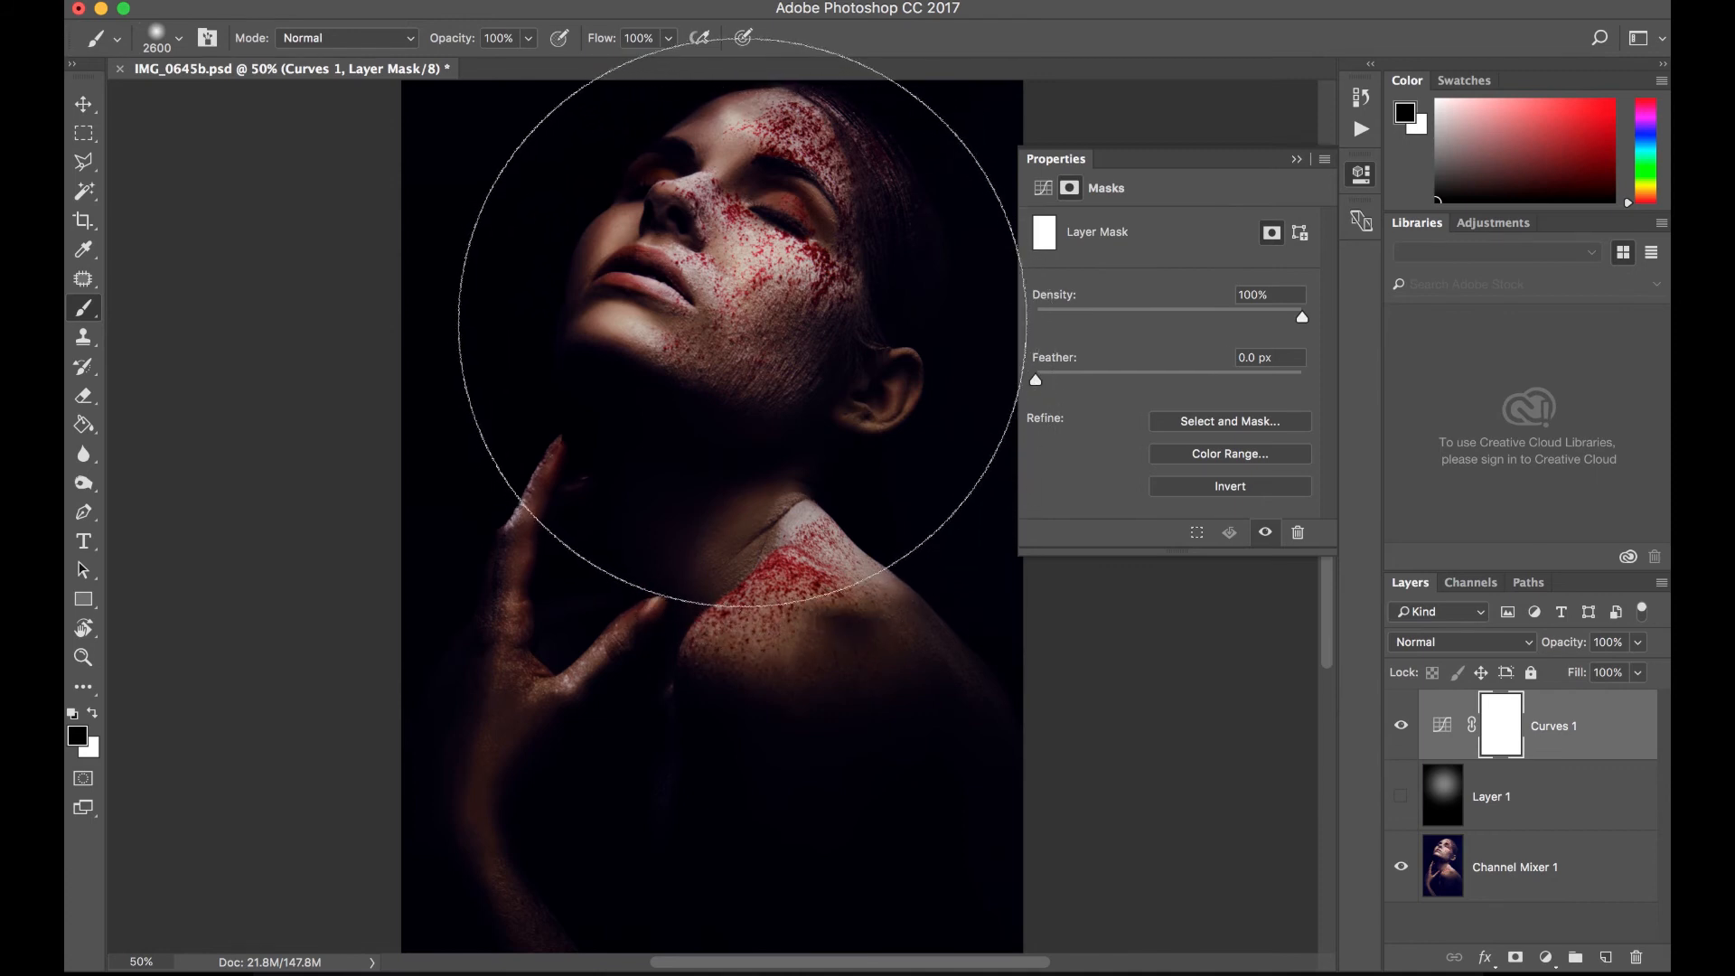
left_click(739, 327)
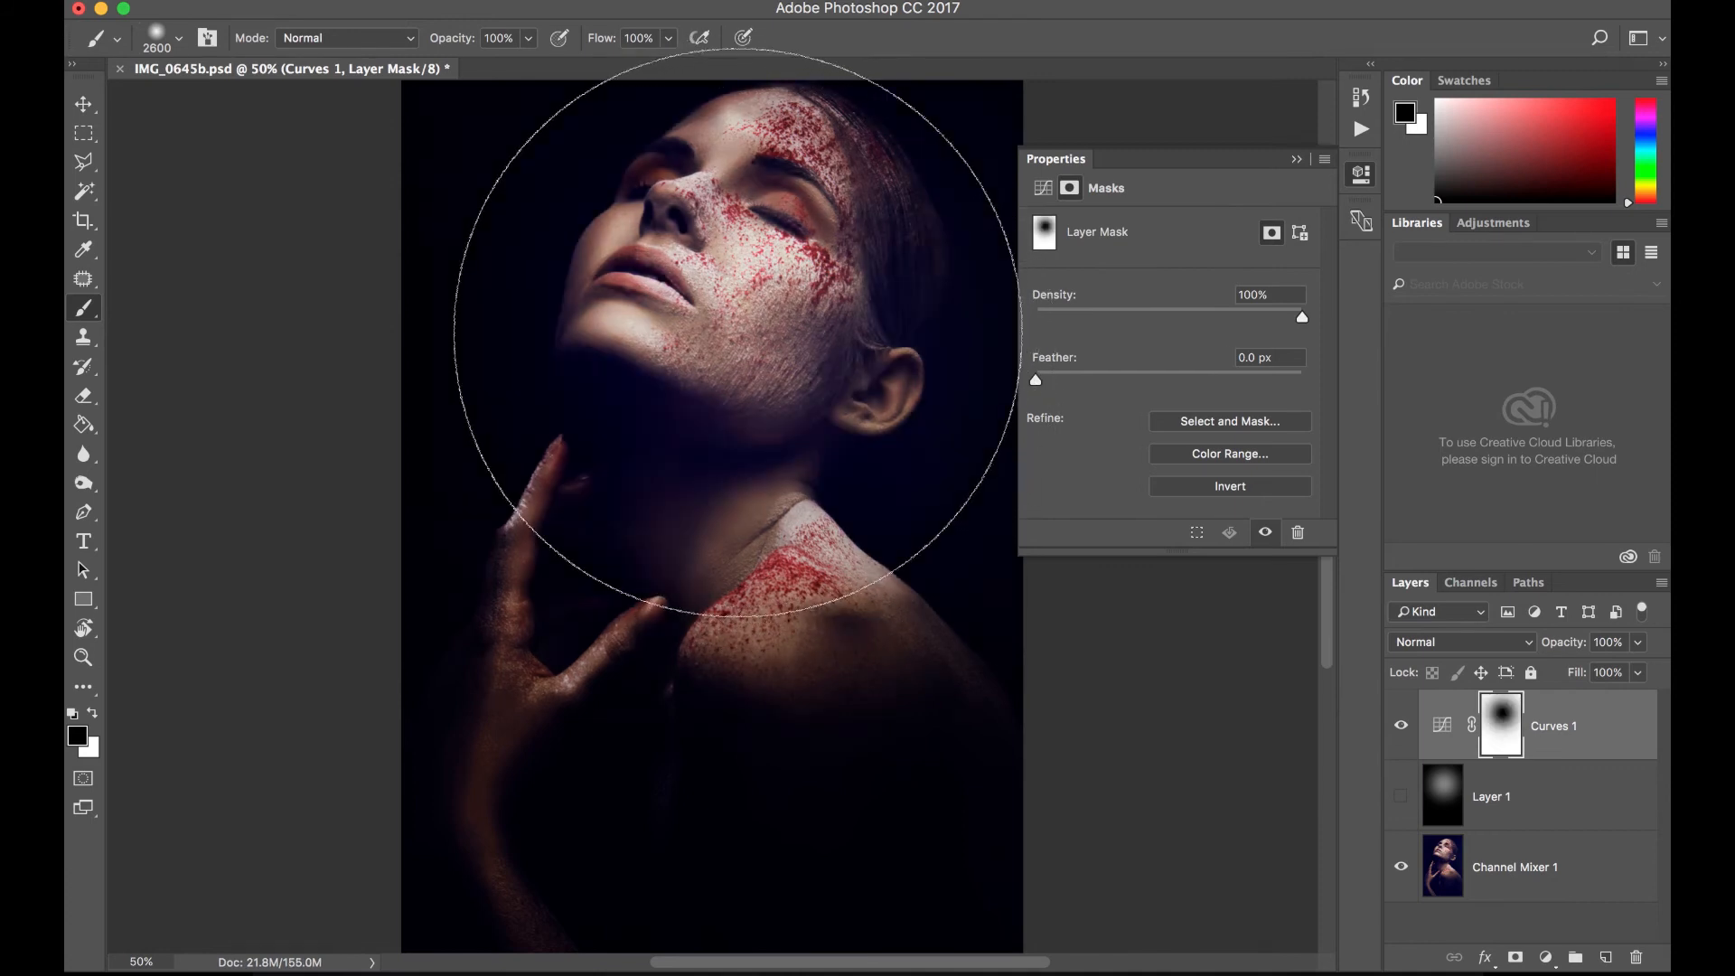
left_click(1398, 743)
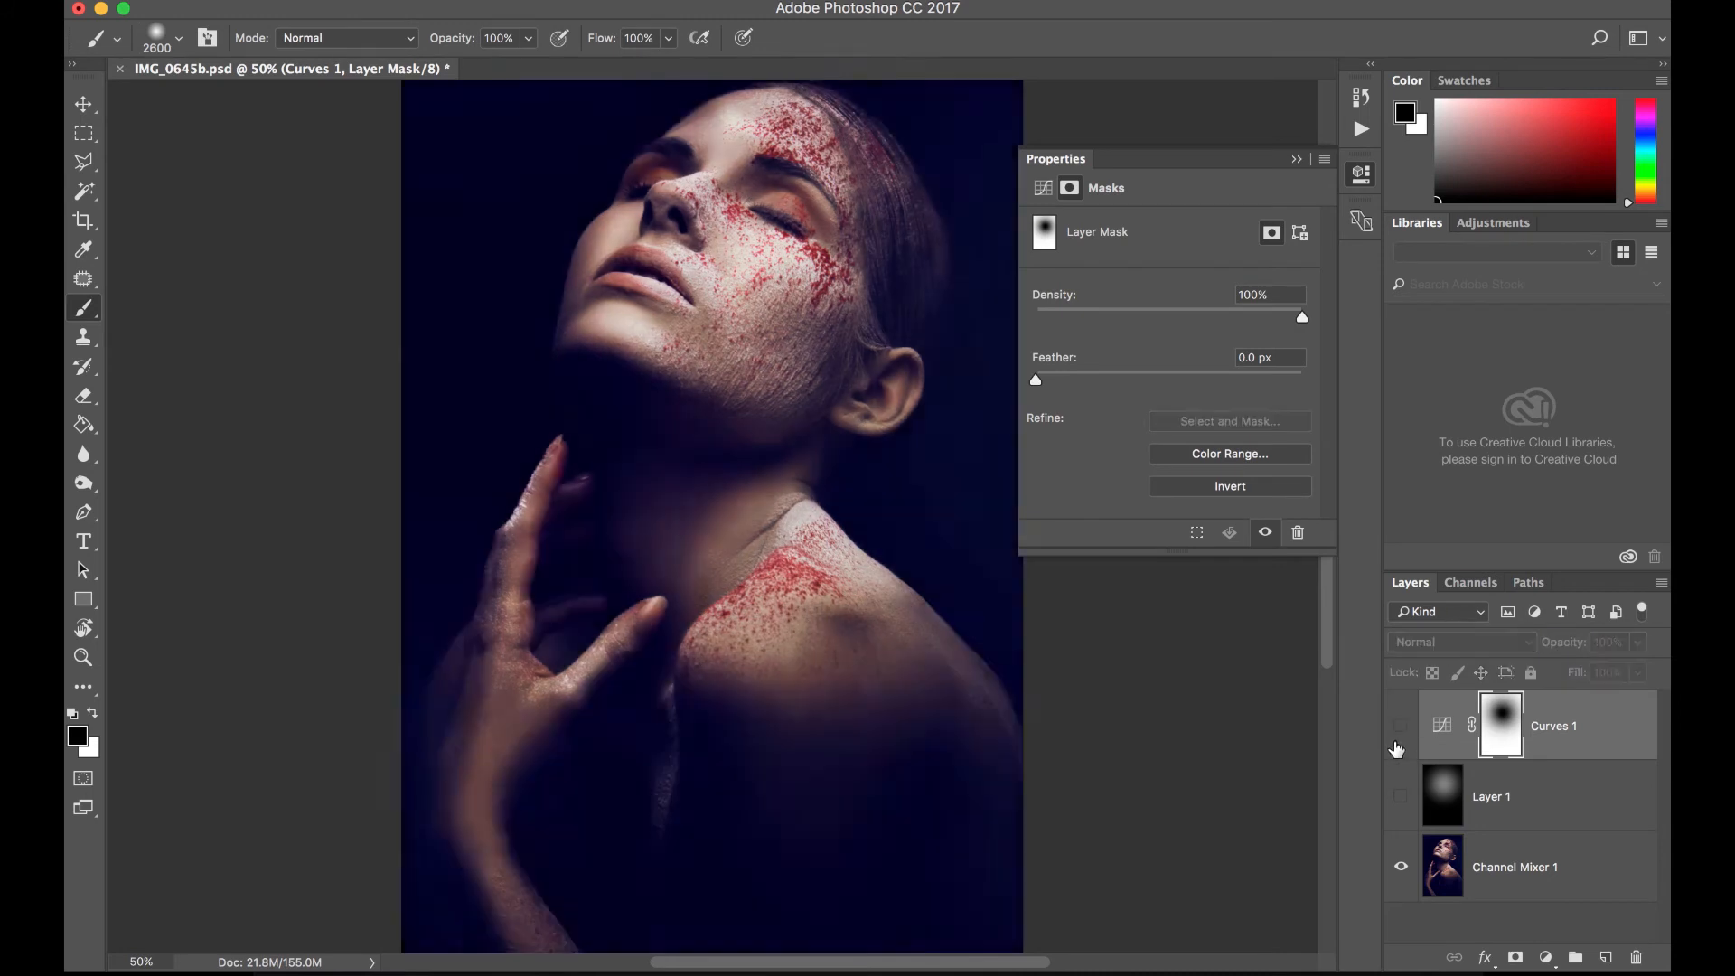
left_click(1399, 725)
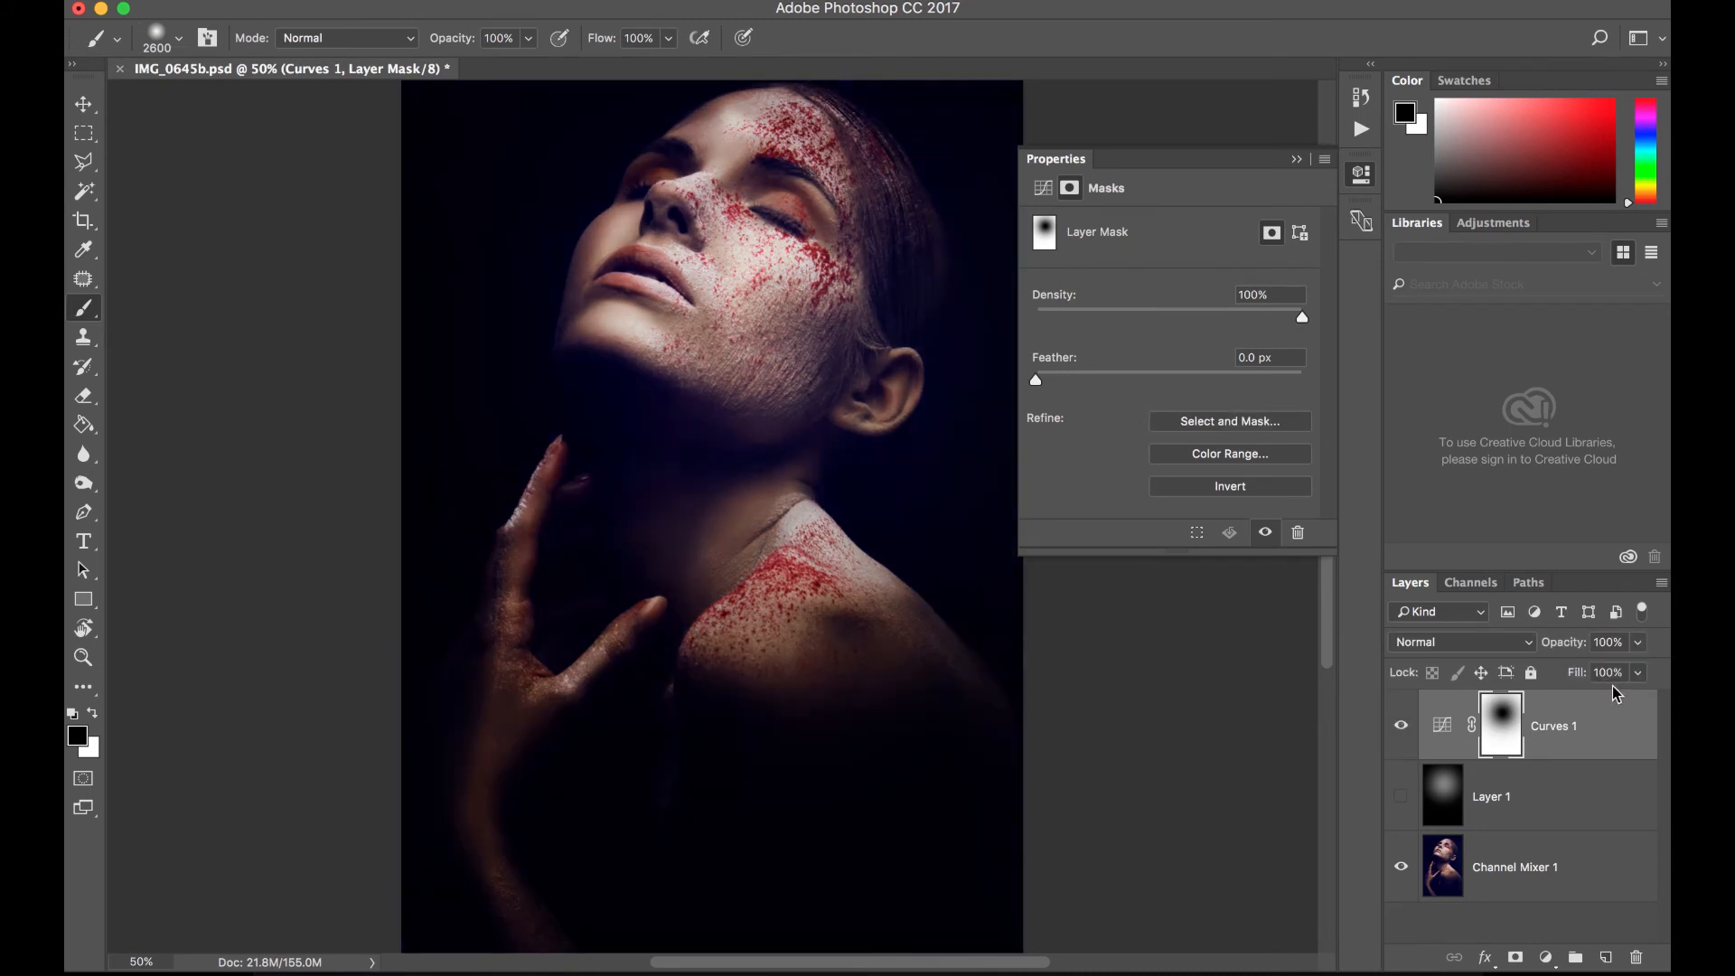
- Reduce the Curves adjustment layer's opacity to 85%
left_click(1638, 643)
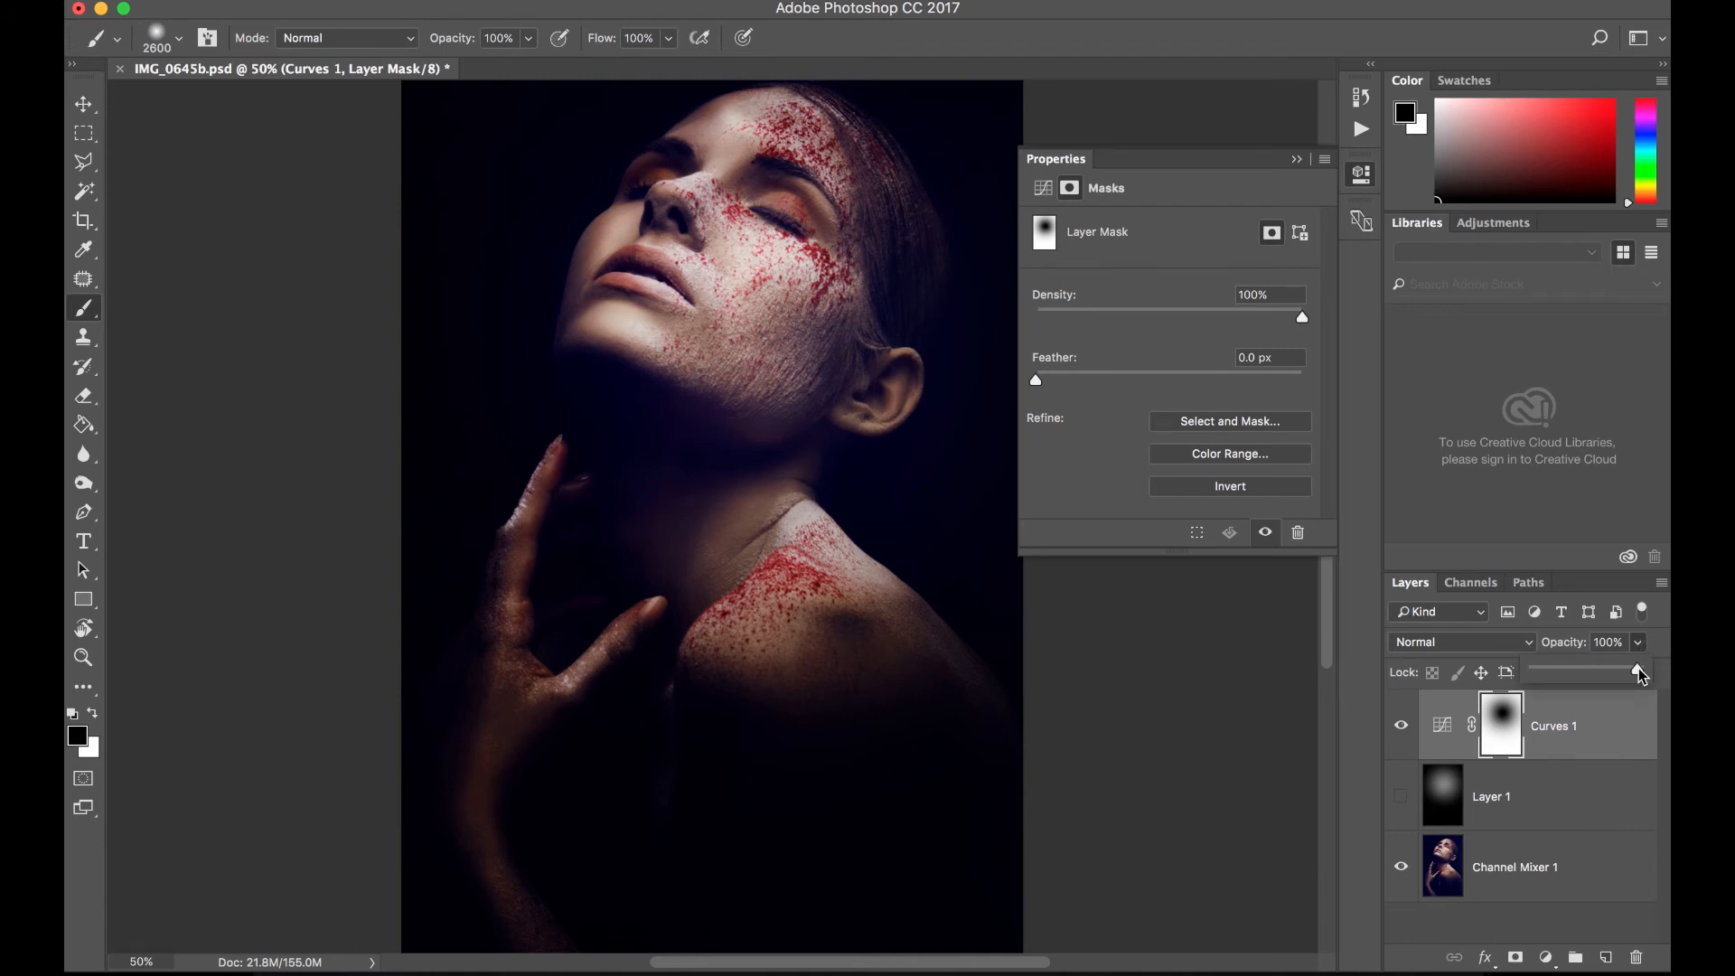
mouse_move(1639, 671)
left_mouse_down()
mouse_move(1535, 678)
mouse_move(1621, 676)
left_mouse_up()
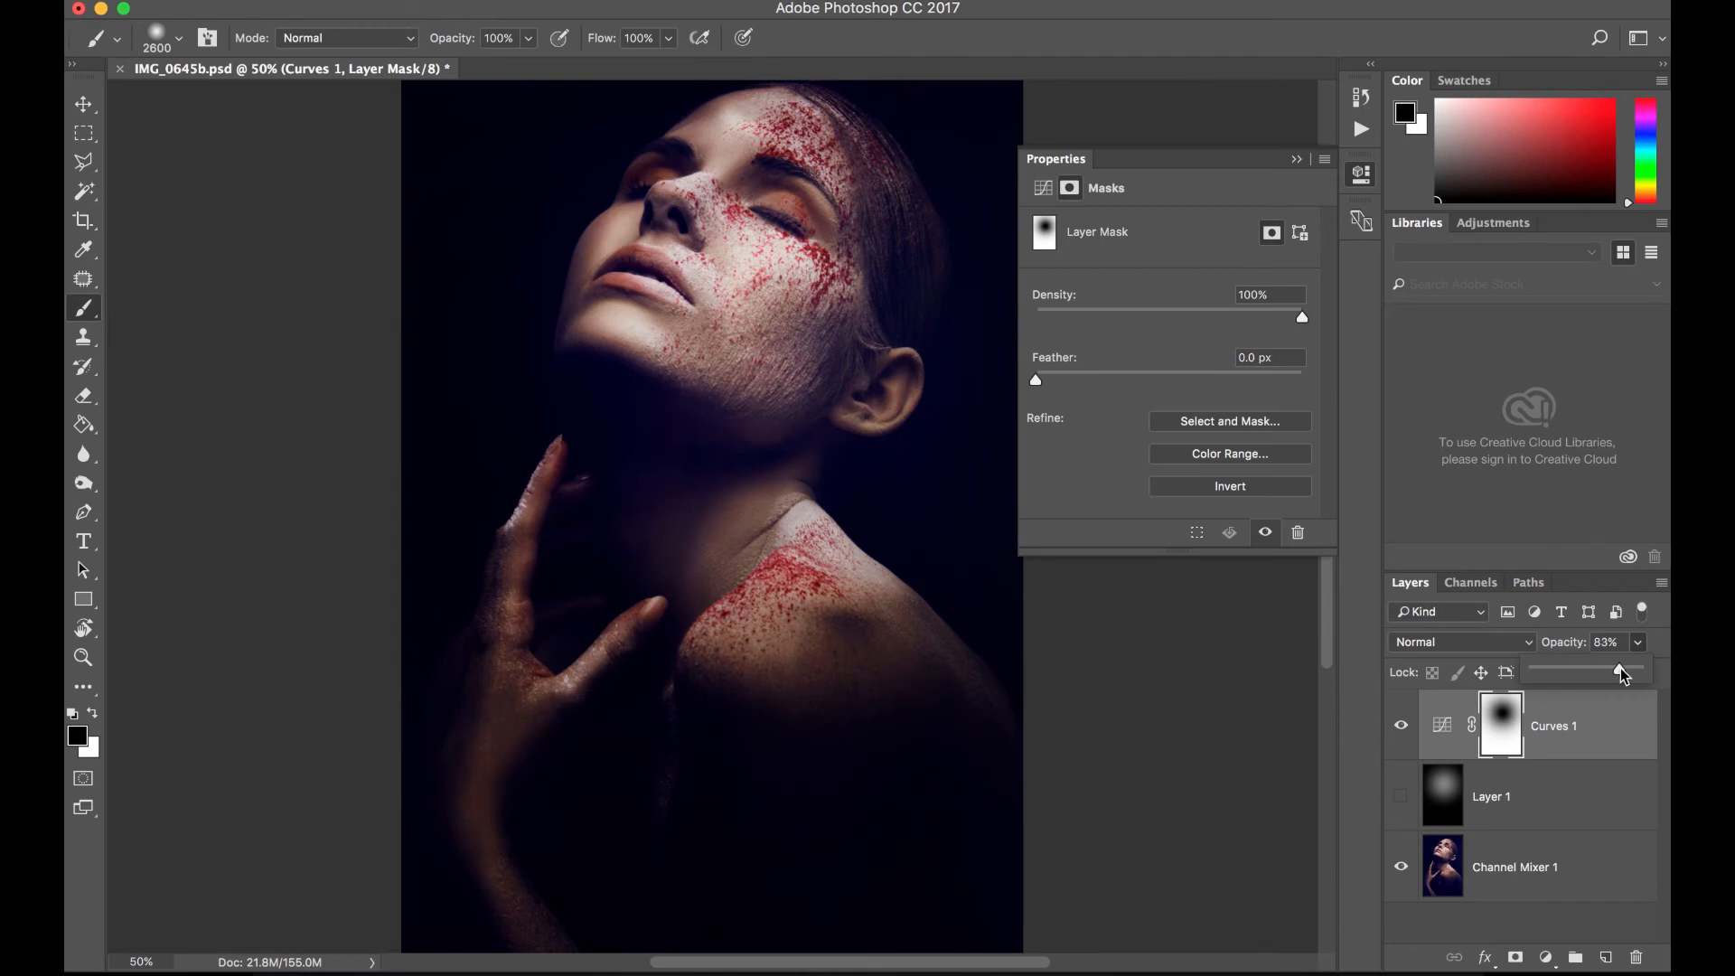
left_click_drag(1623, 676, 1624, 676)
- Select the Curves adjustment layer and hide it
left_click(1402, 728)
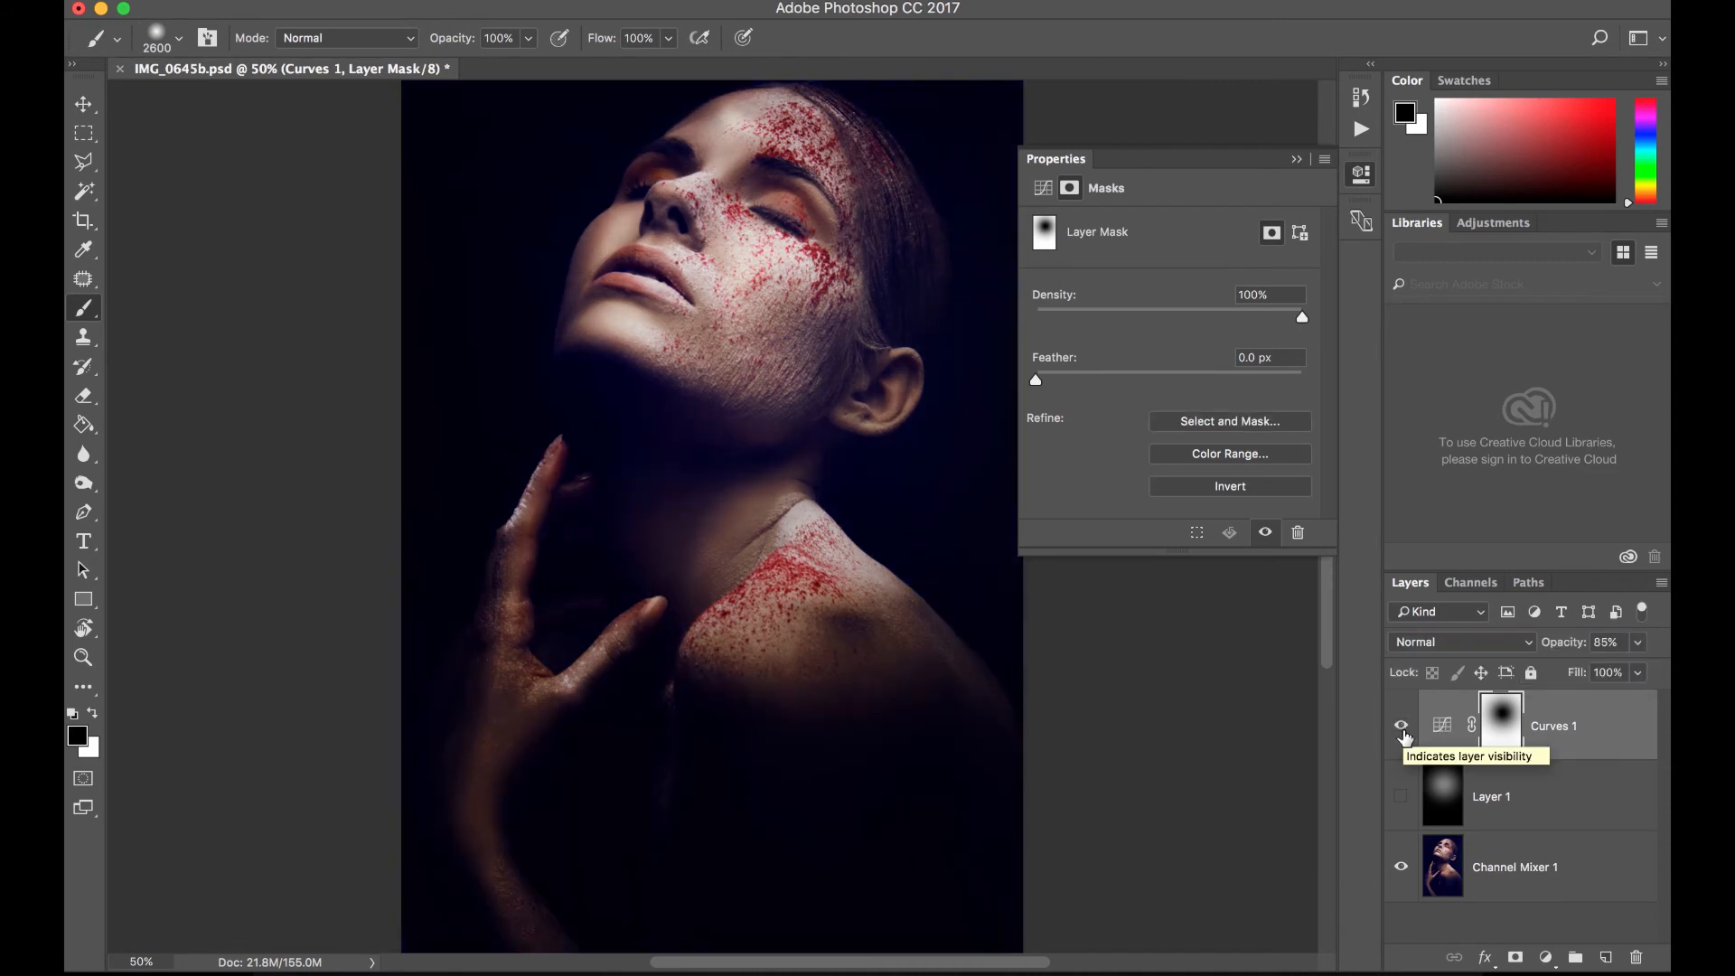
left_click(1601, 736)
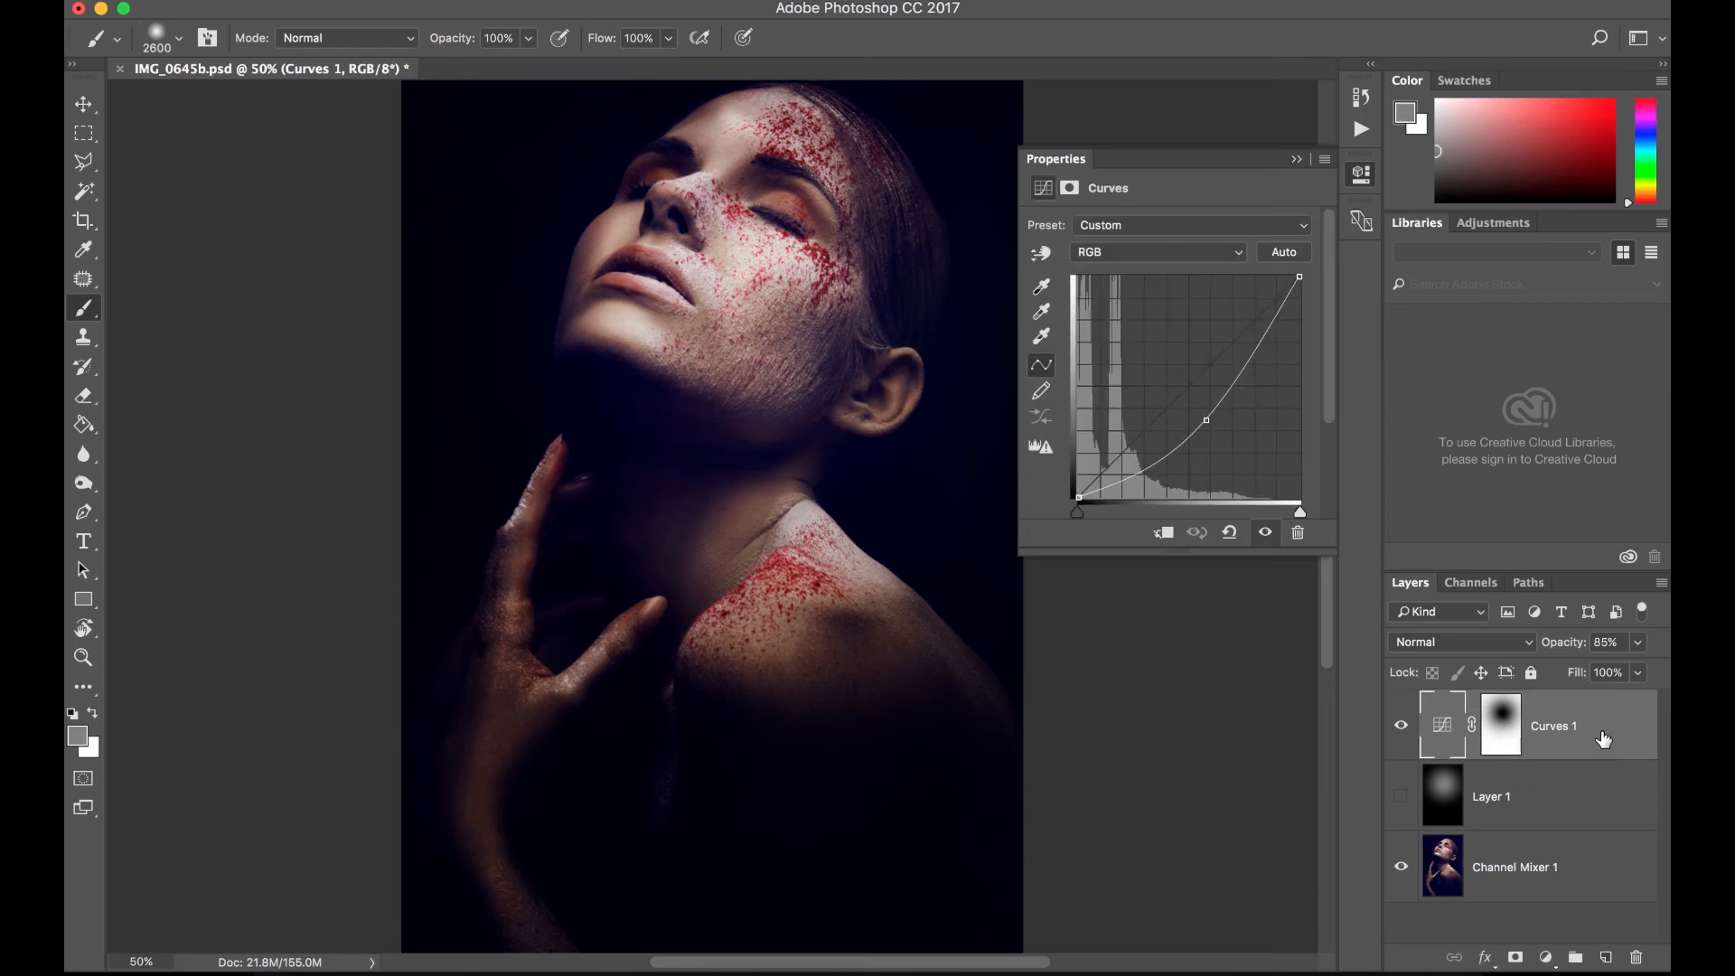
left_click(1402, 728)
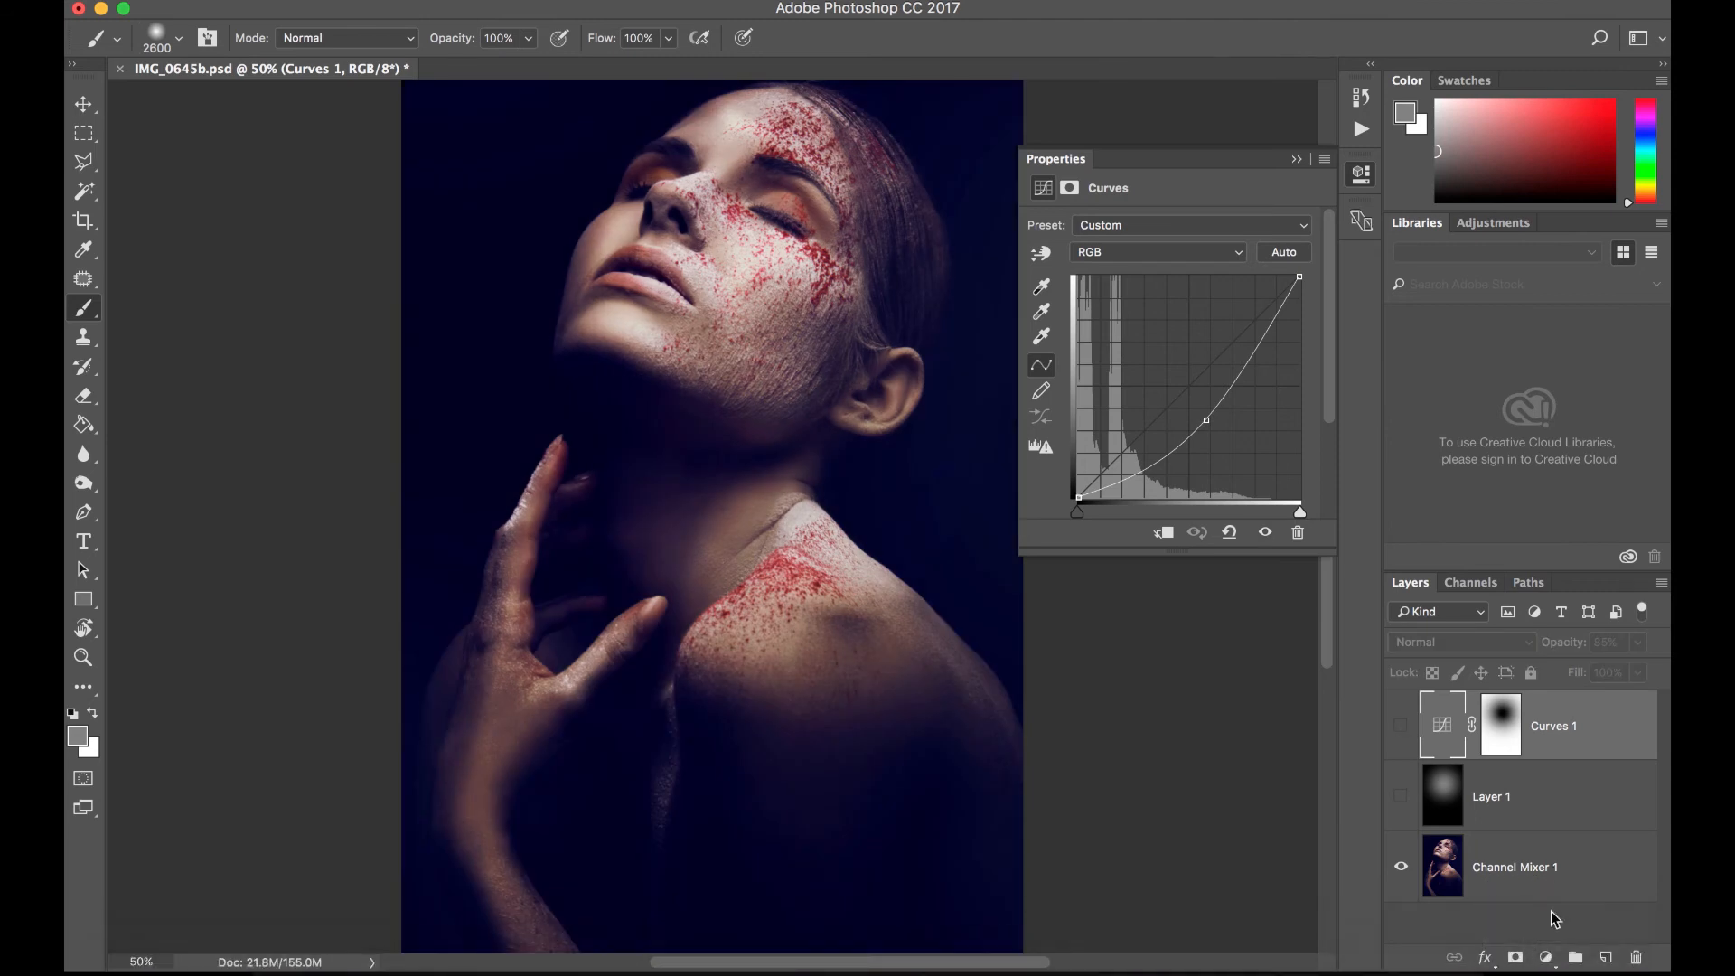
- Add a Levels adjustment layer and set its midtone input level to 0.71
left_click(1546, 960)
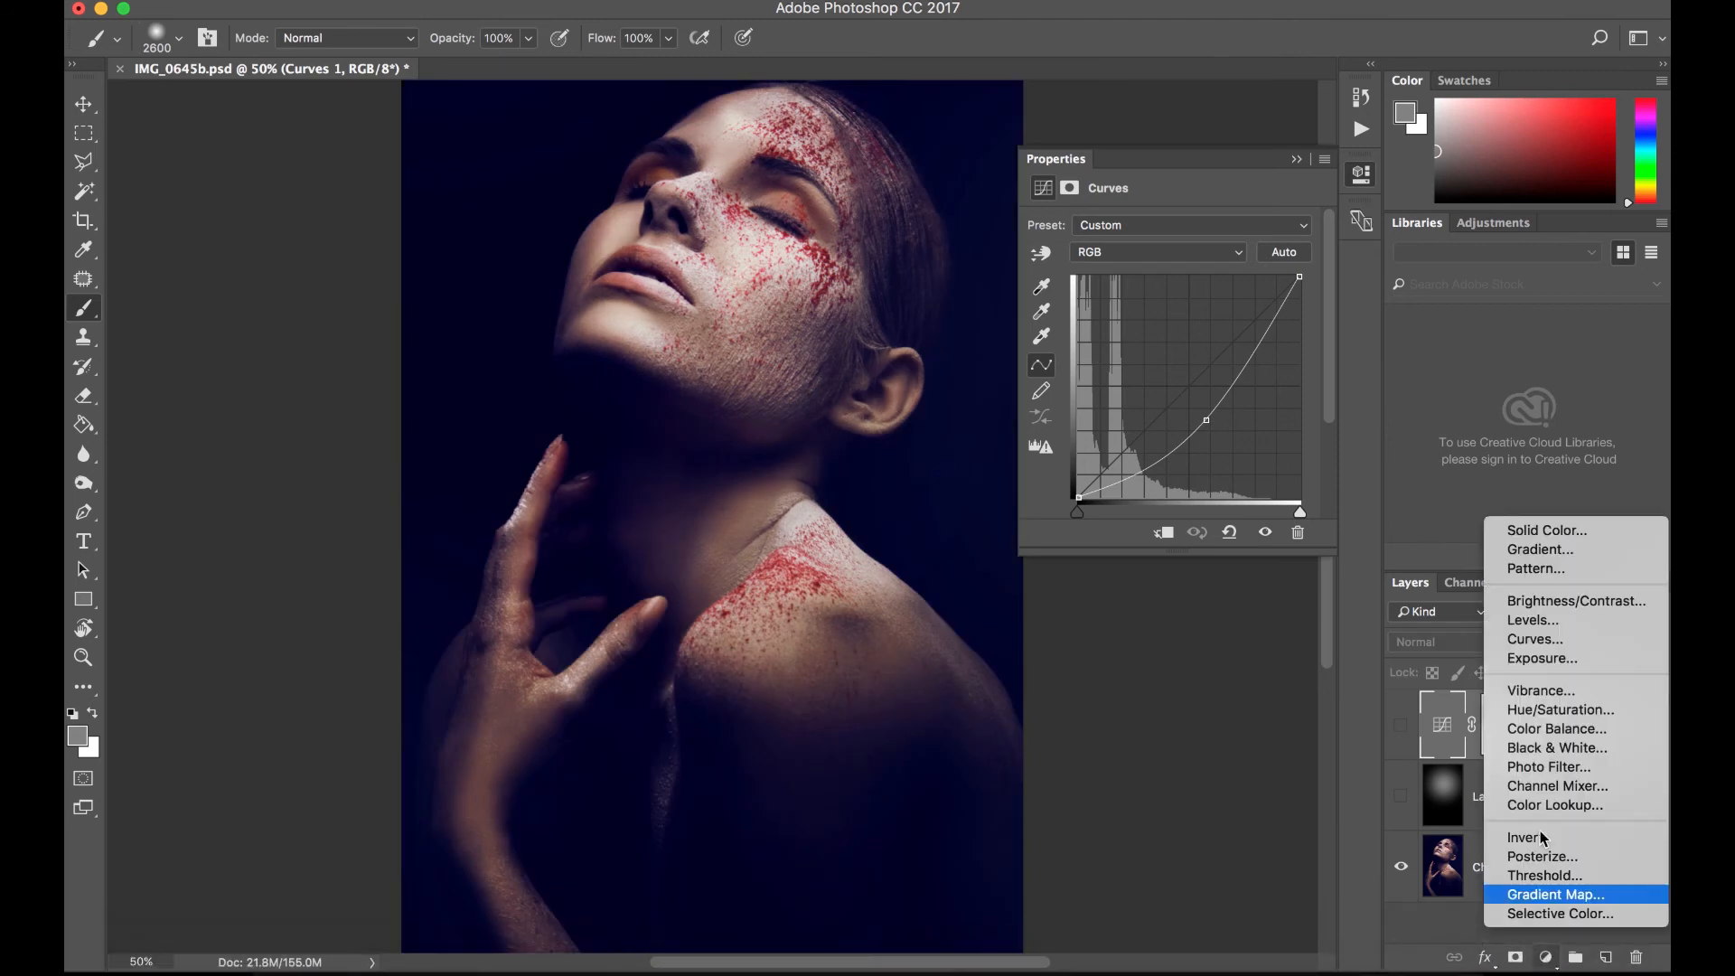
left_click(1560, 628)
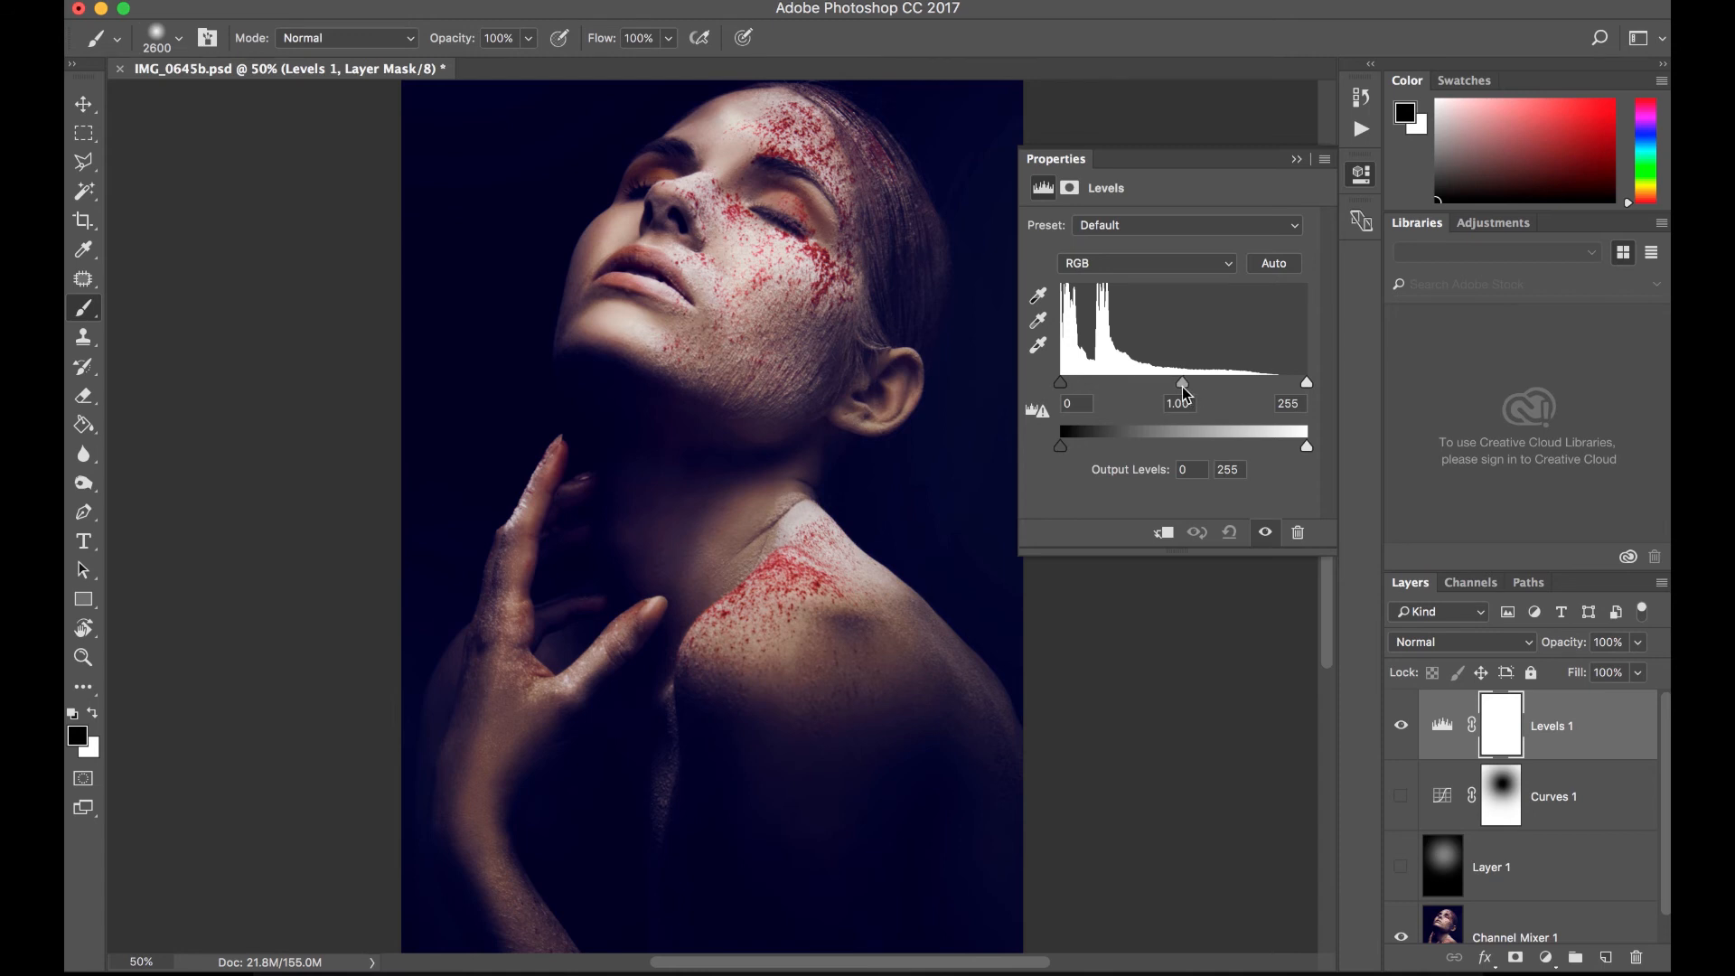
left_click_drag(1178, 388, 1211, 391)
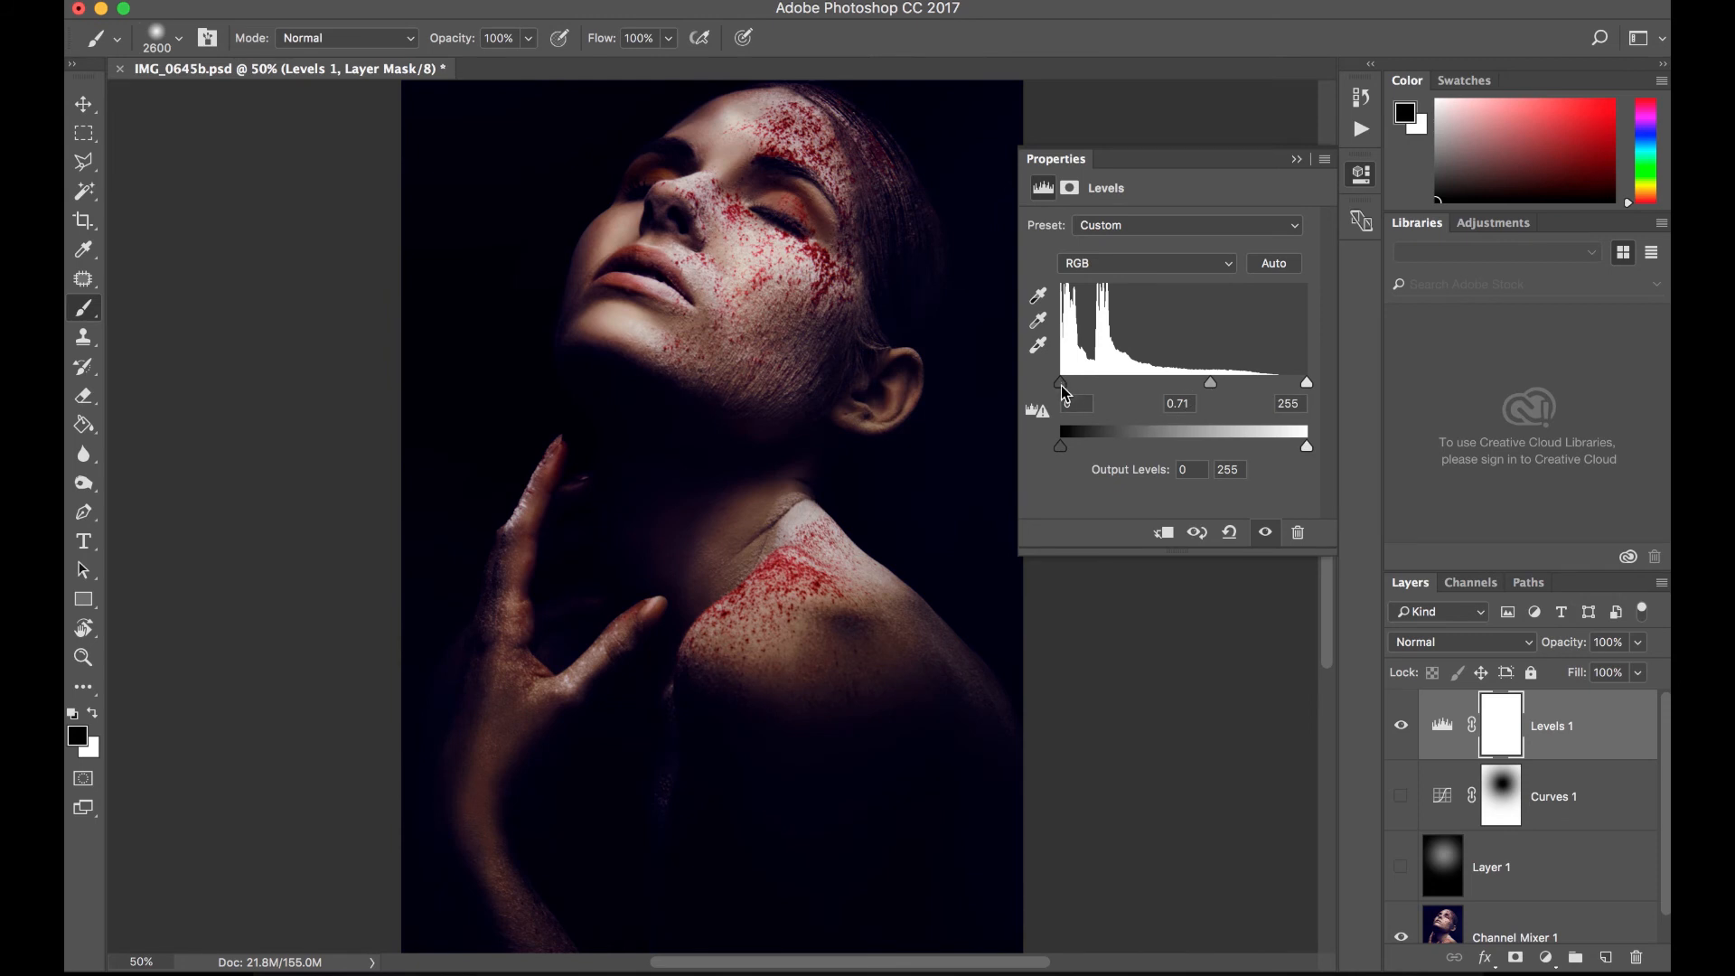
- Set the Levels shadow input level to 24 and dab black on the layer's mask over the face with the soft 2600 px brush
left_click_drag(1061, 383, 1085, 387)
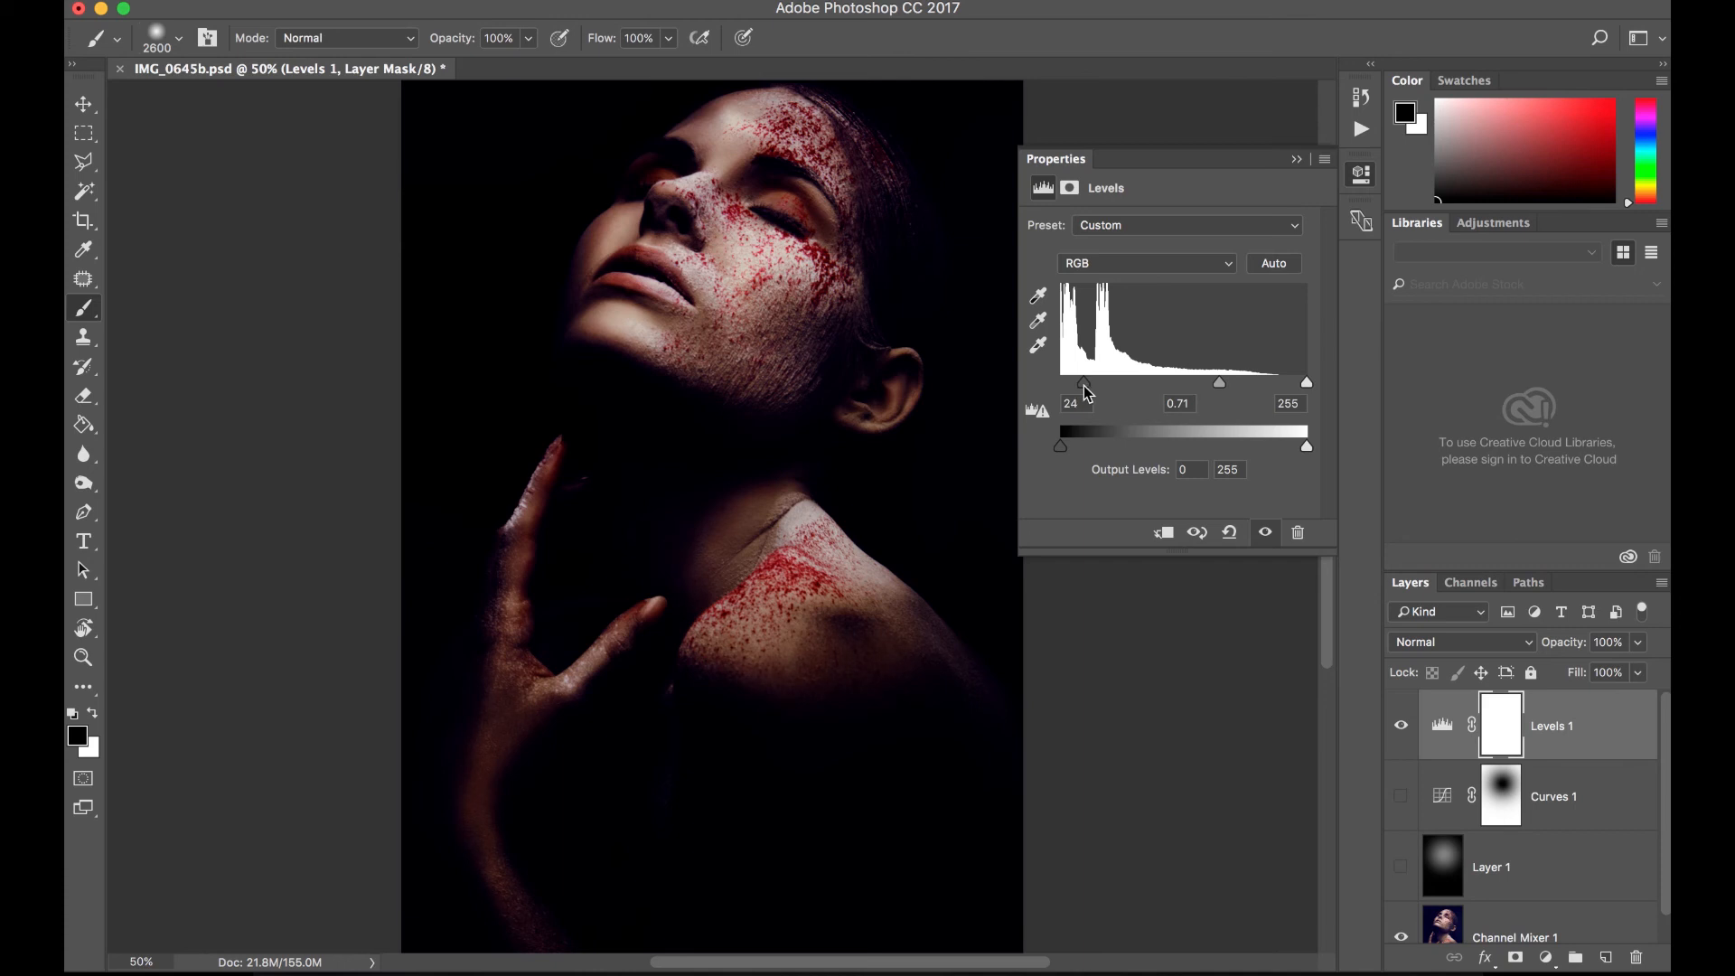
left_click(1504, 728)
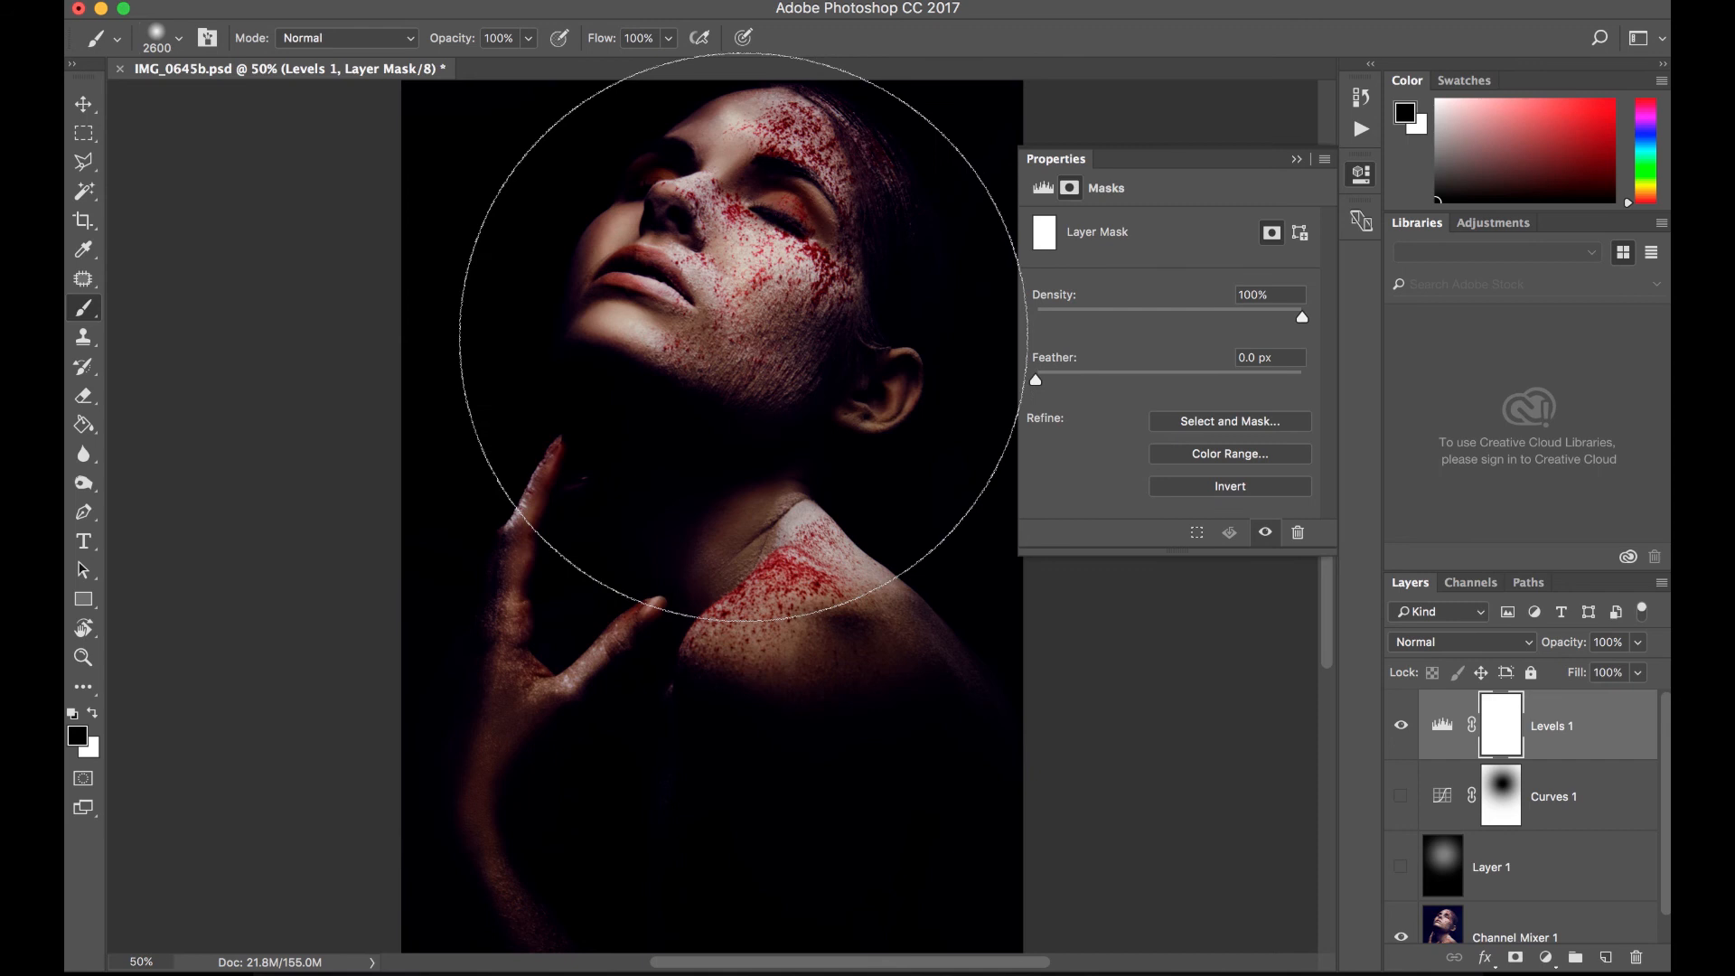
left_click(740, 326)
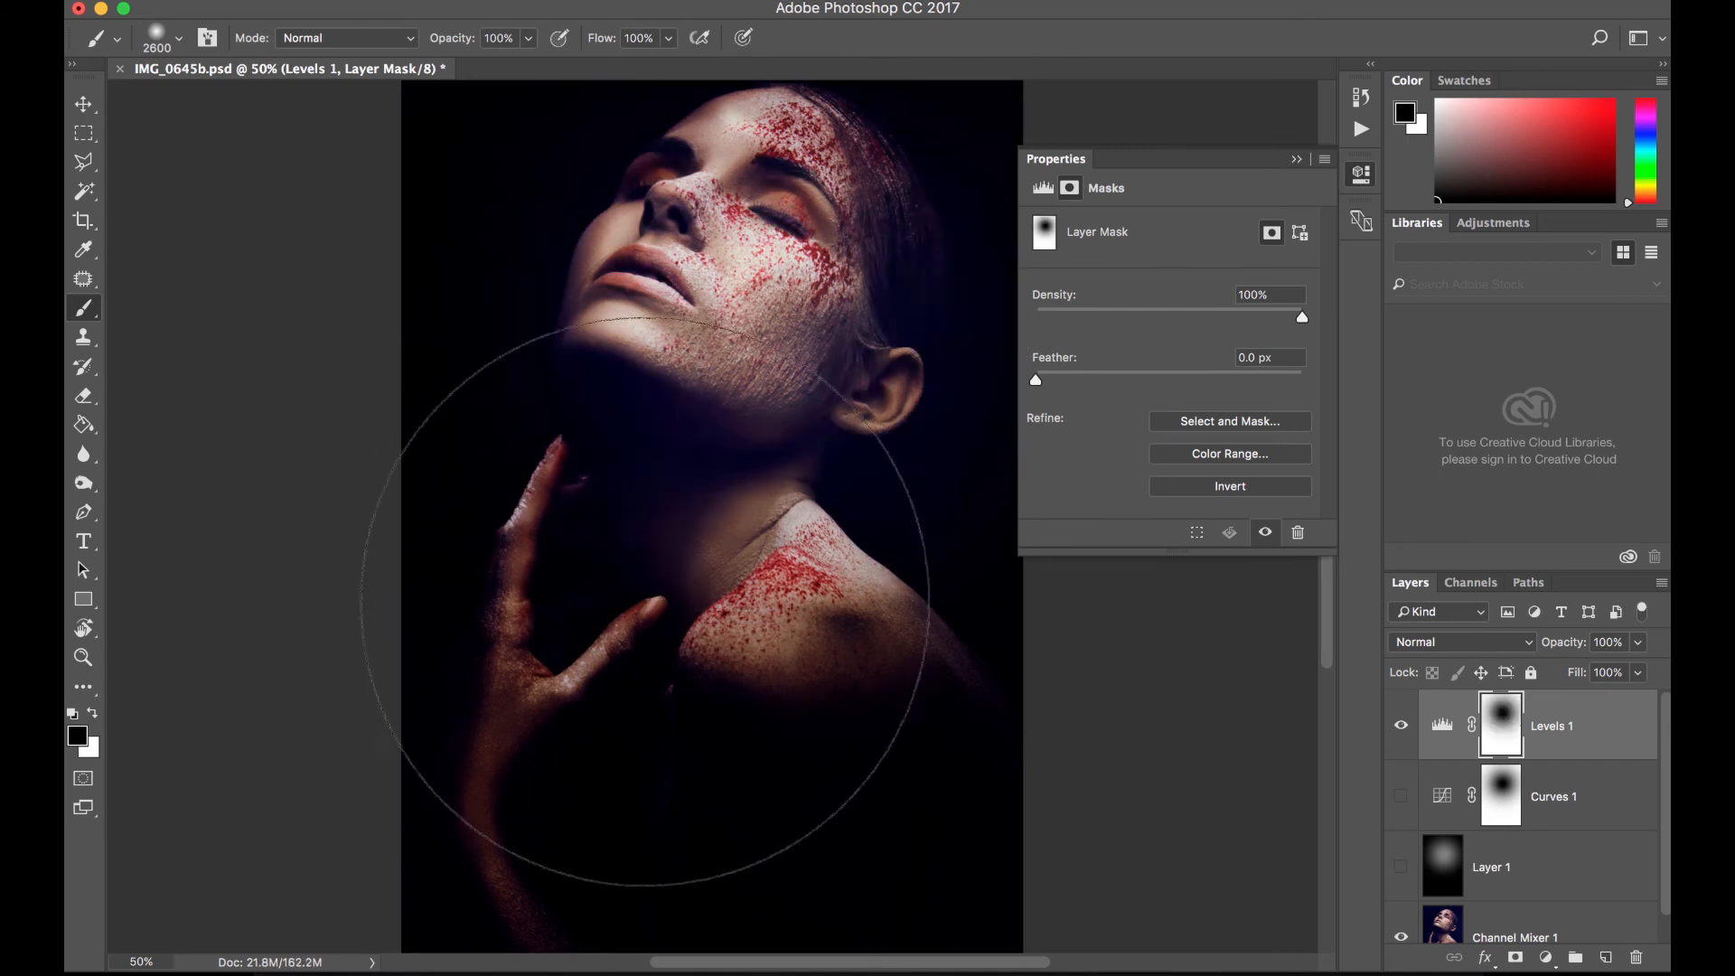
- Reduce the brush to 2500 px, dab black on the Levels mask over the neck, and compare the image without the effect
key("bracketleft")
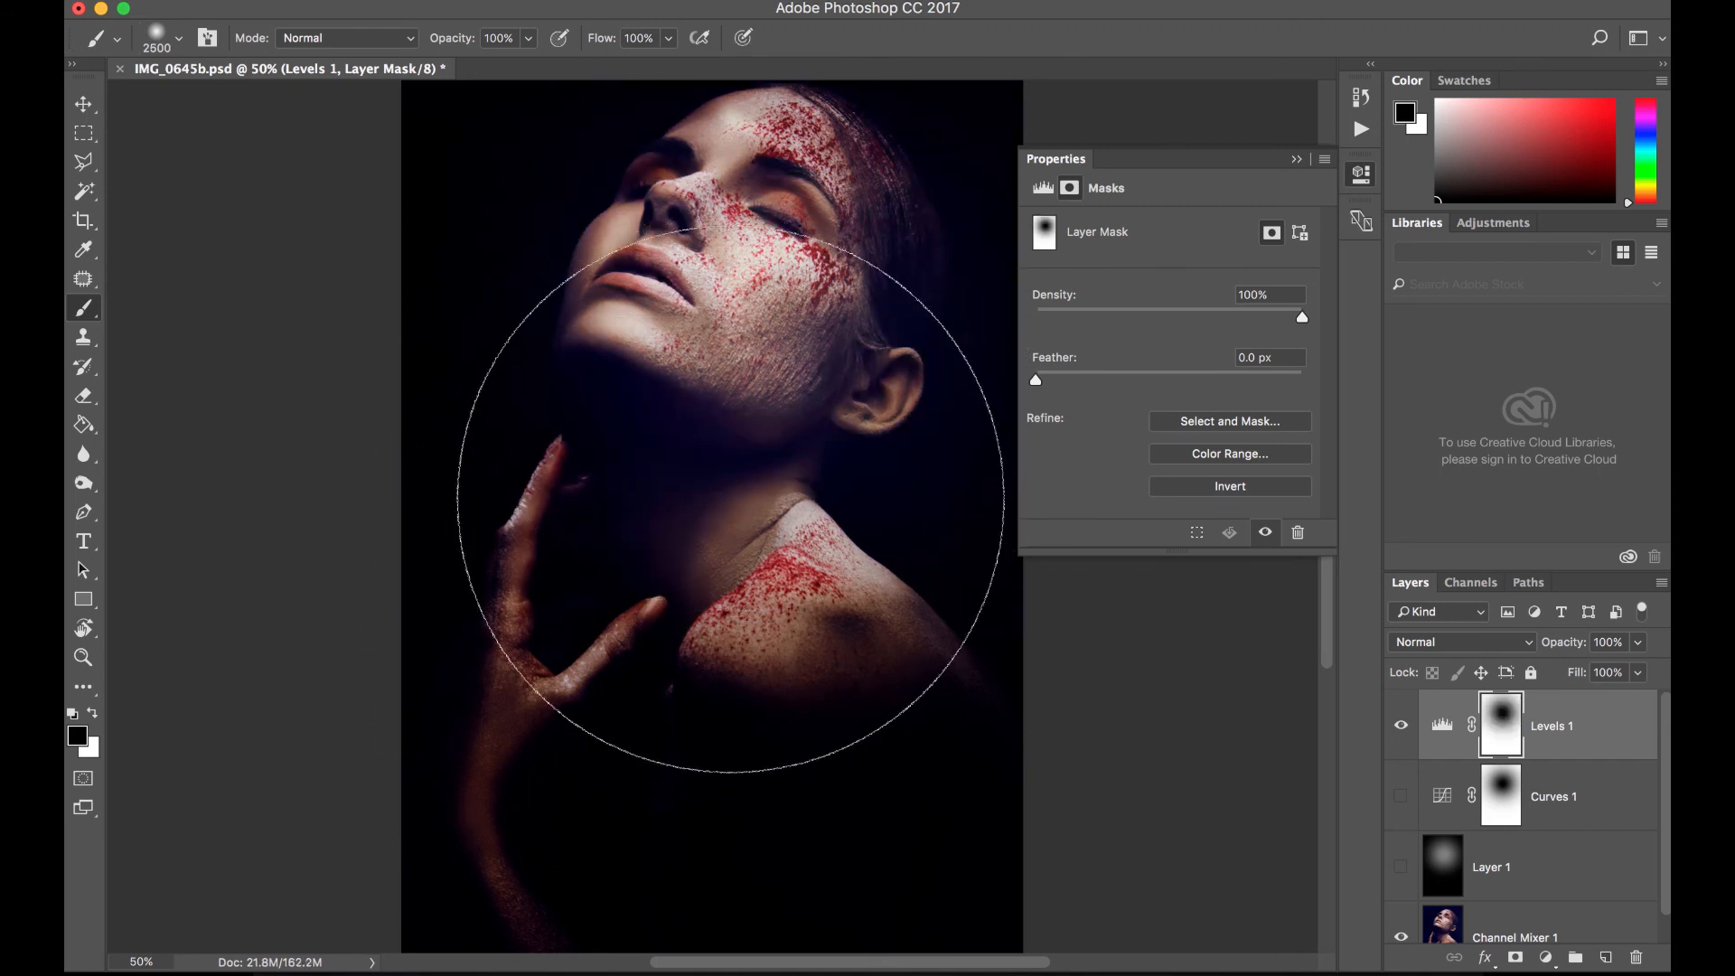
left_click(731, 500)
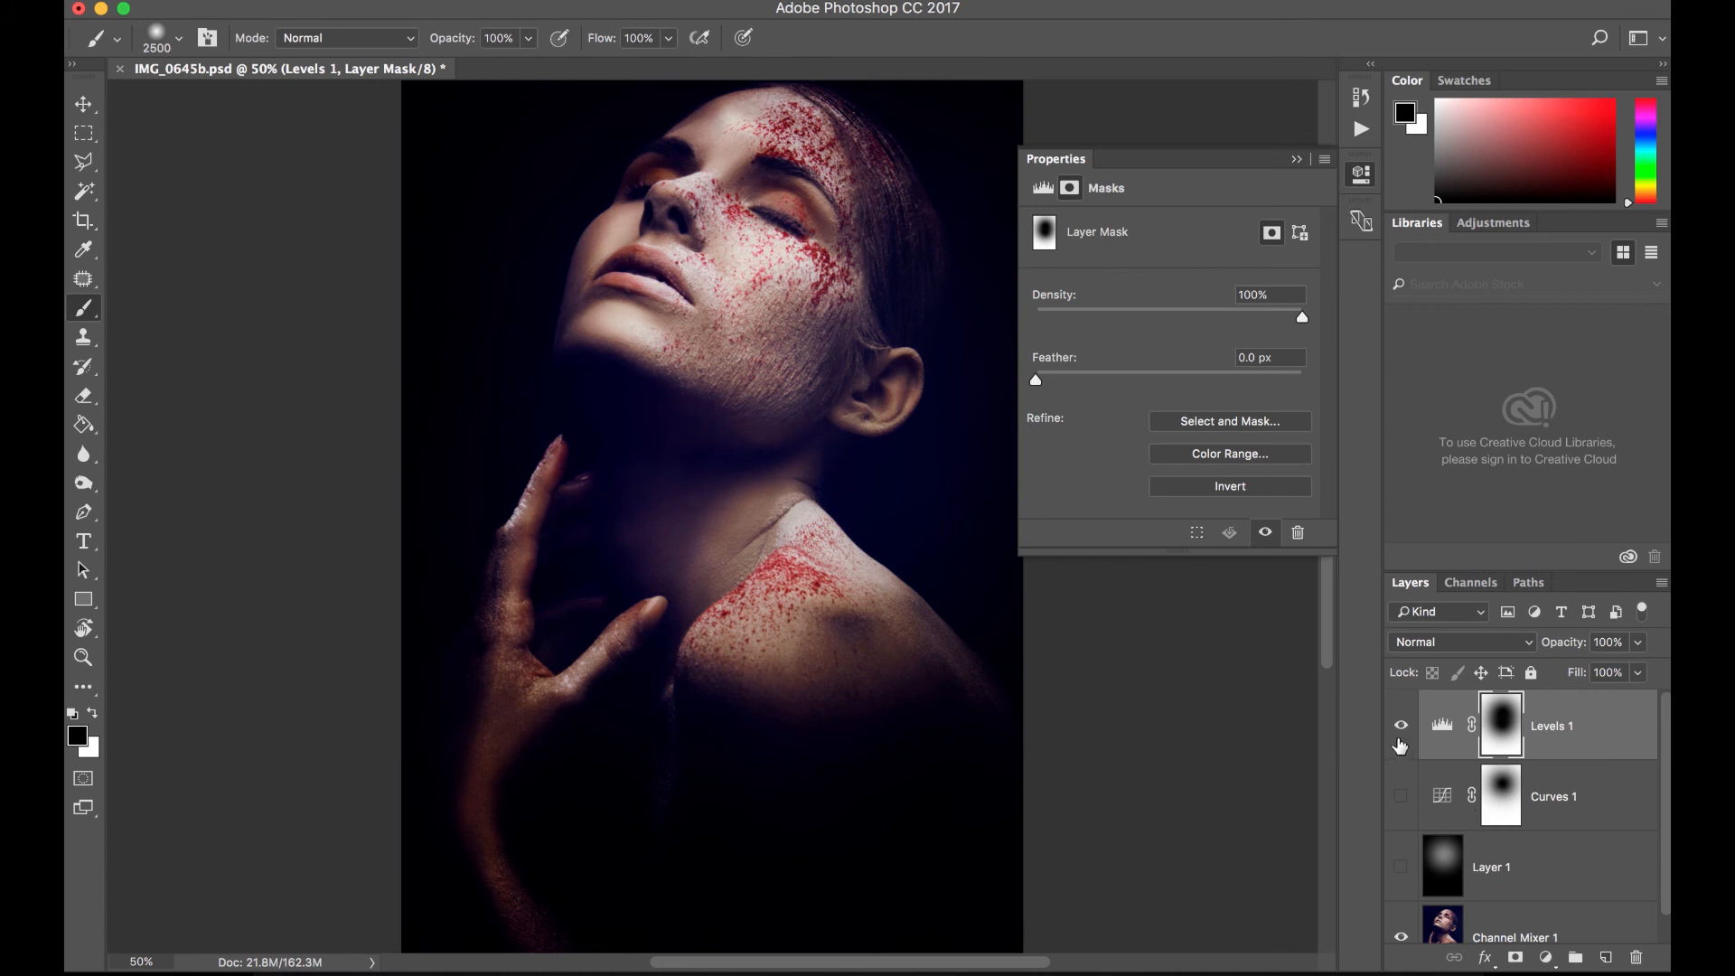
left_click(1396, 735)
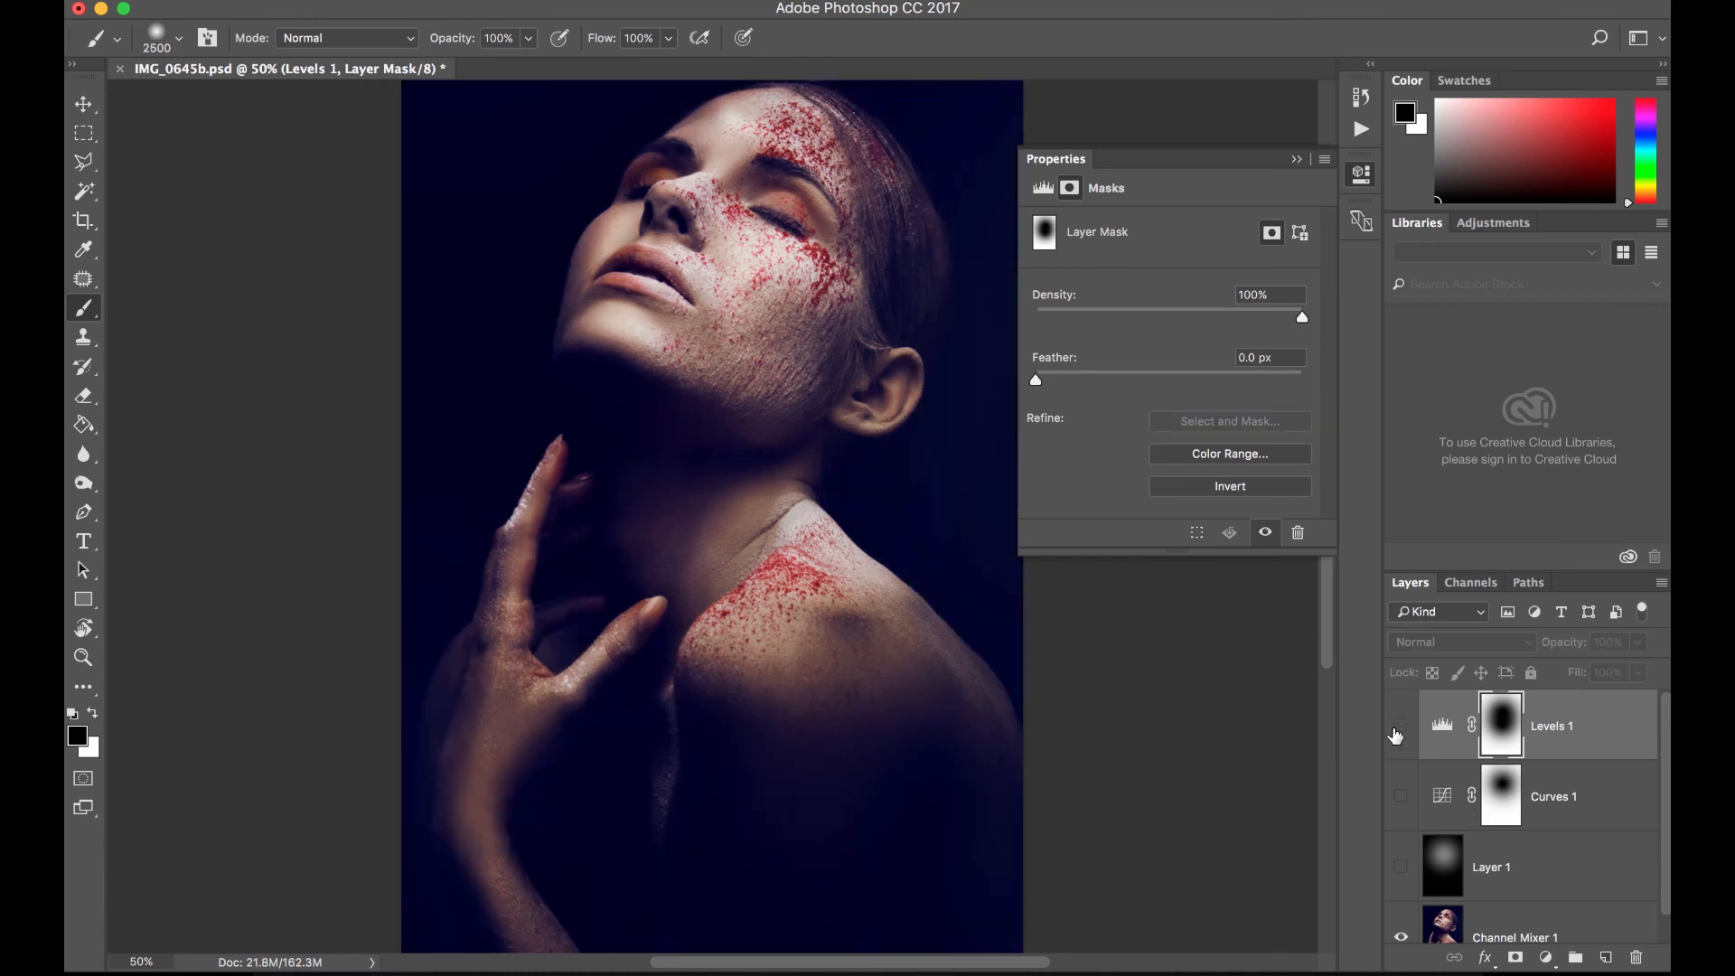
left_click(1396, 735)
- Try the Levels adjustment layer at 41% opacity and compare the image with and without it
left_click(1637, 673)
left_click_drag(1641, 676, 1601, 680)
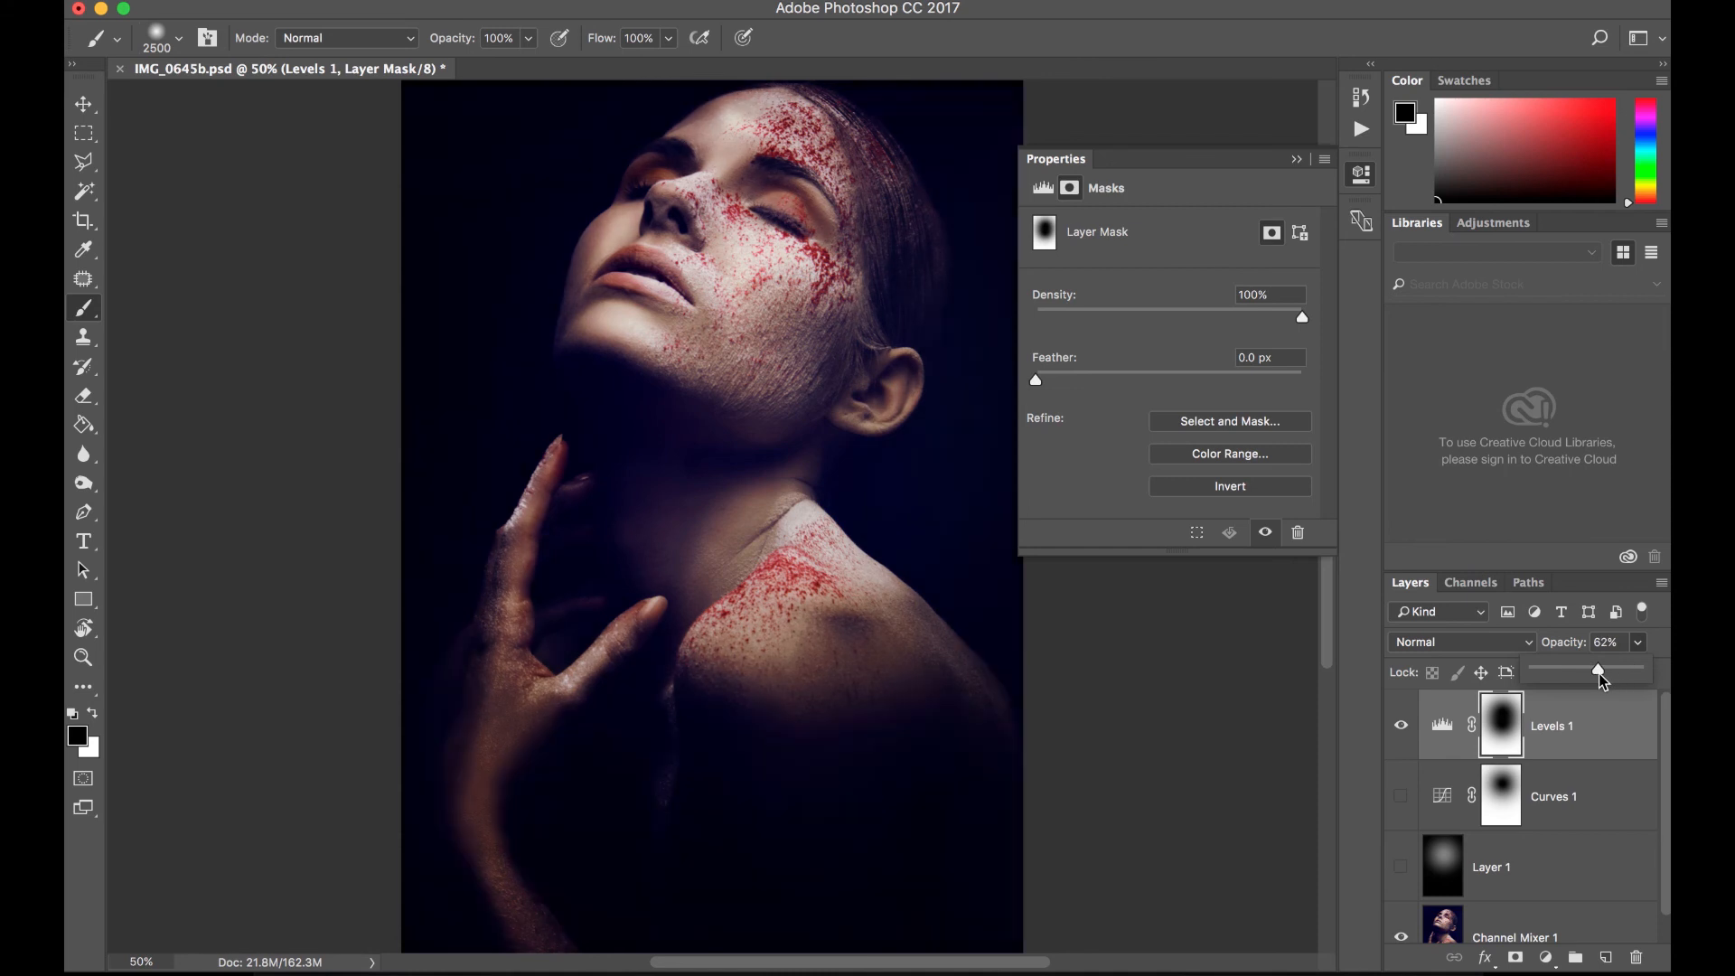
mouse_move(1601, 679)
left_mouse_down()
mouse_move(1505, 696)
mouse_move(1577, 675)
left_mouse_up()
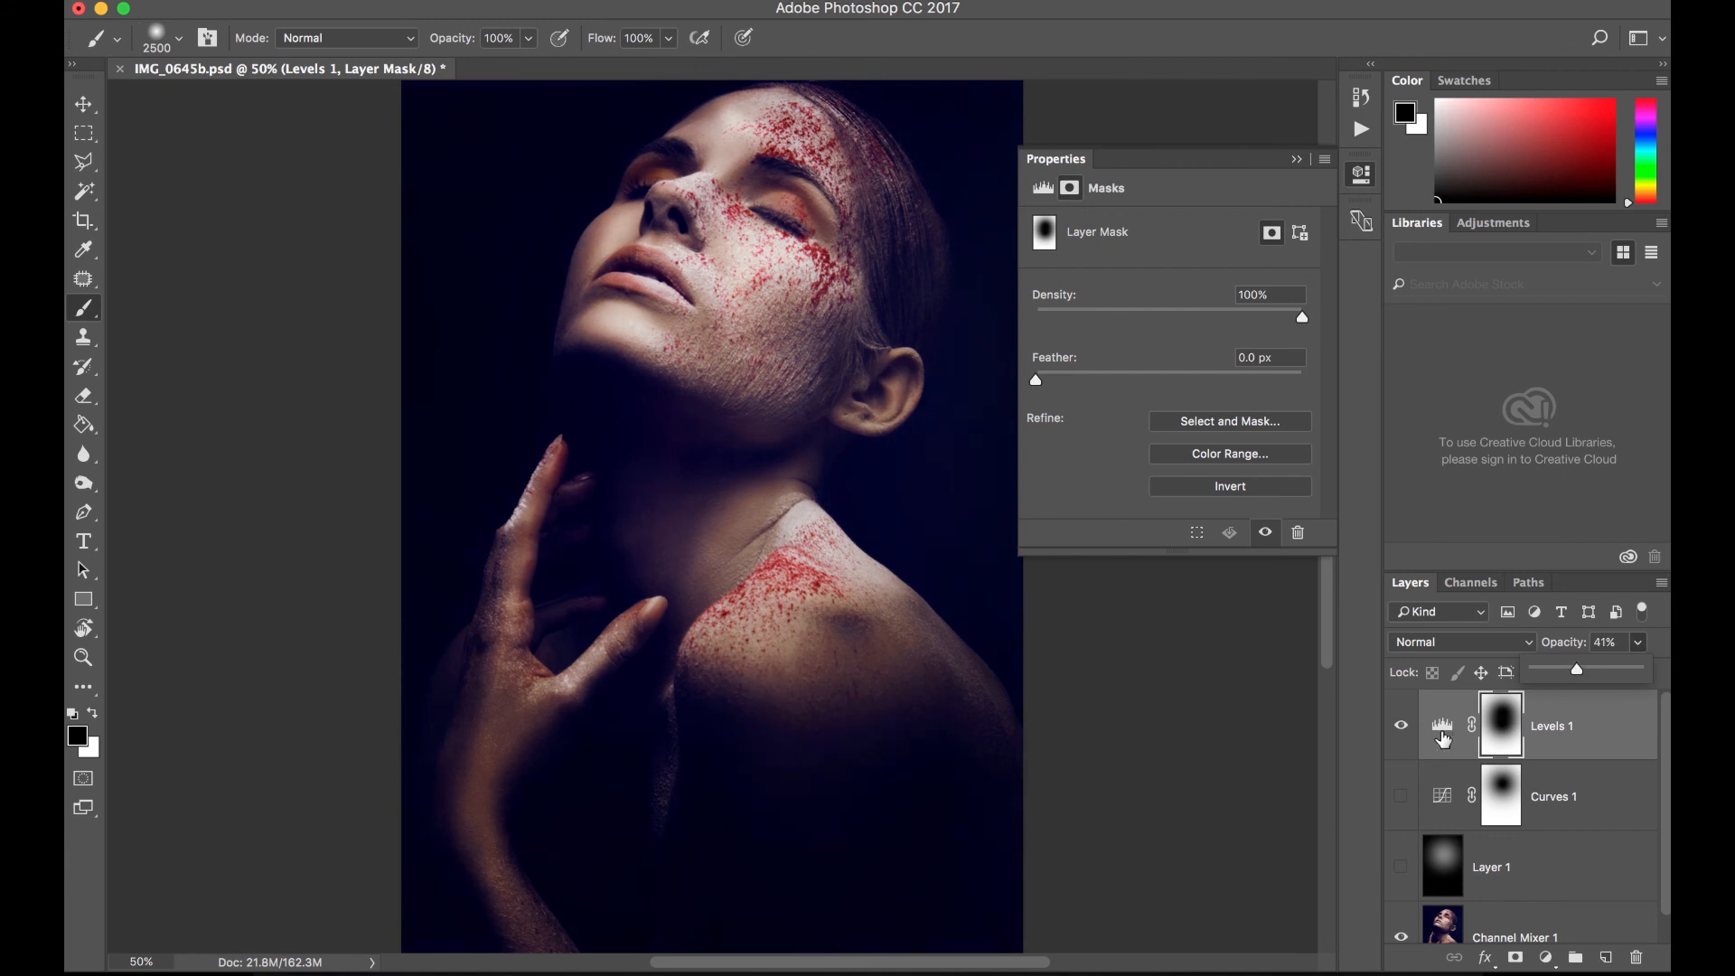
left_click(1403, 727)
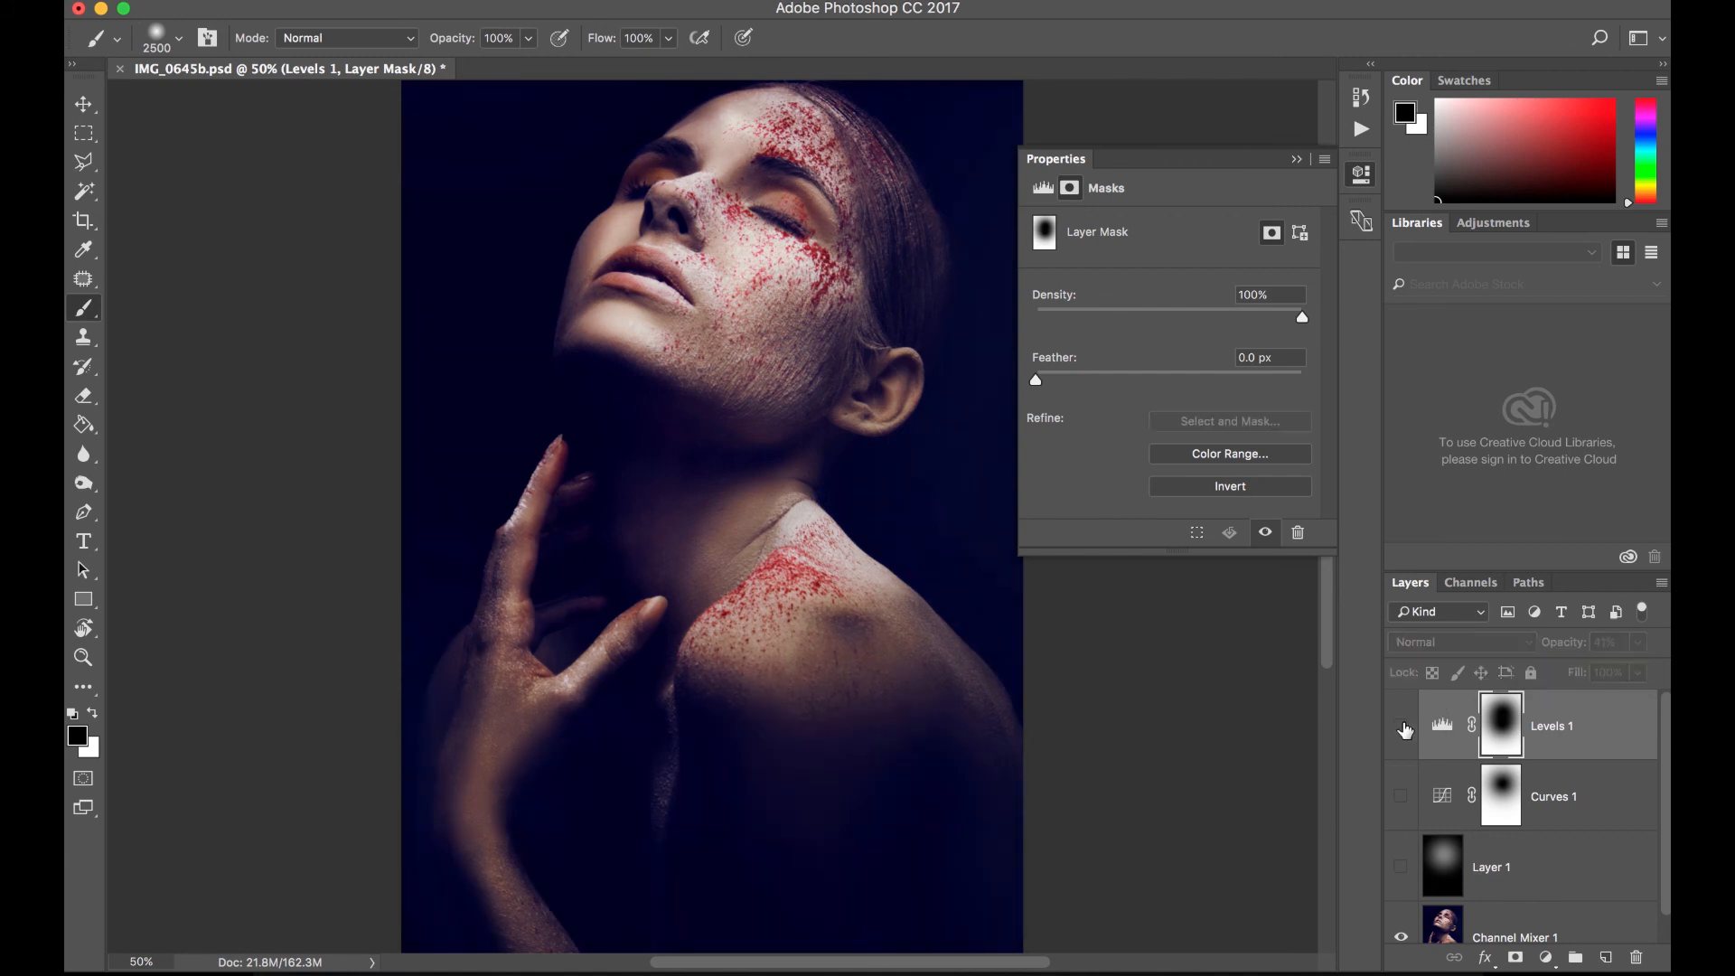
left_click(1403, 726)
- Set the Levels adjustment layer's opacity to 83%, select its adjustment settings, and compare the image with and without the layer
left_click(1638, 642)
left_click_drag(1601, 674, 1645, 676)
left_click(1442, 725)
left_click(1401, 727)
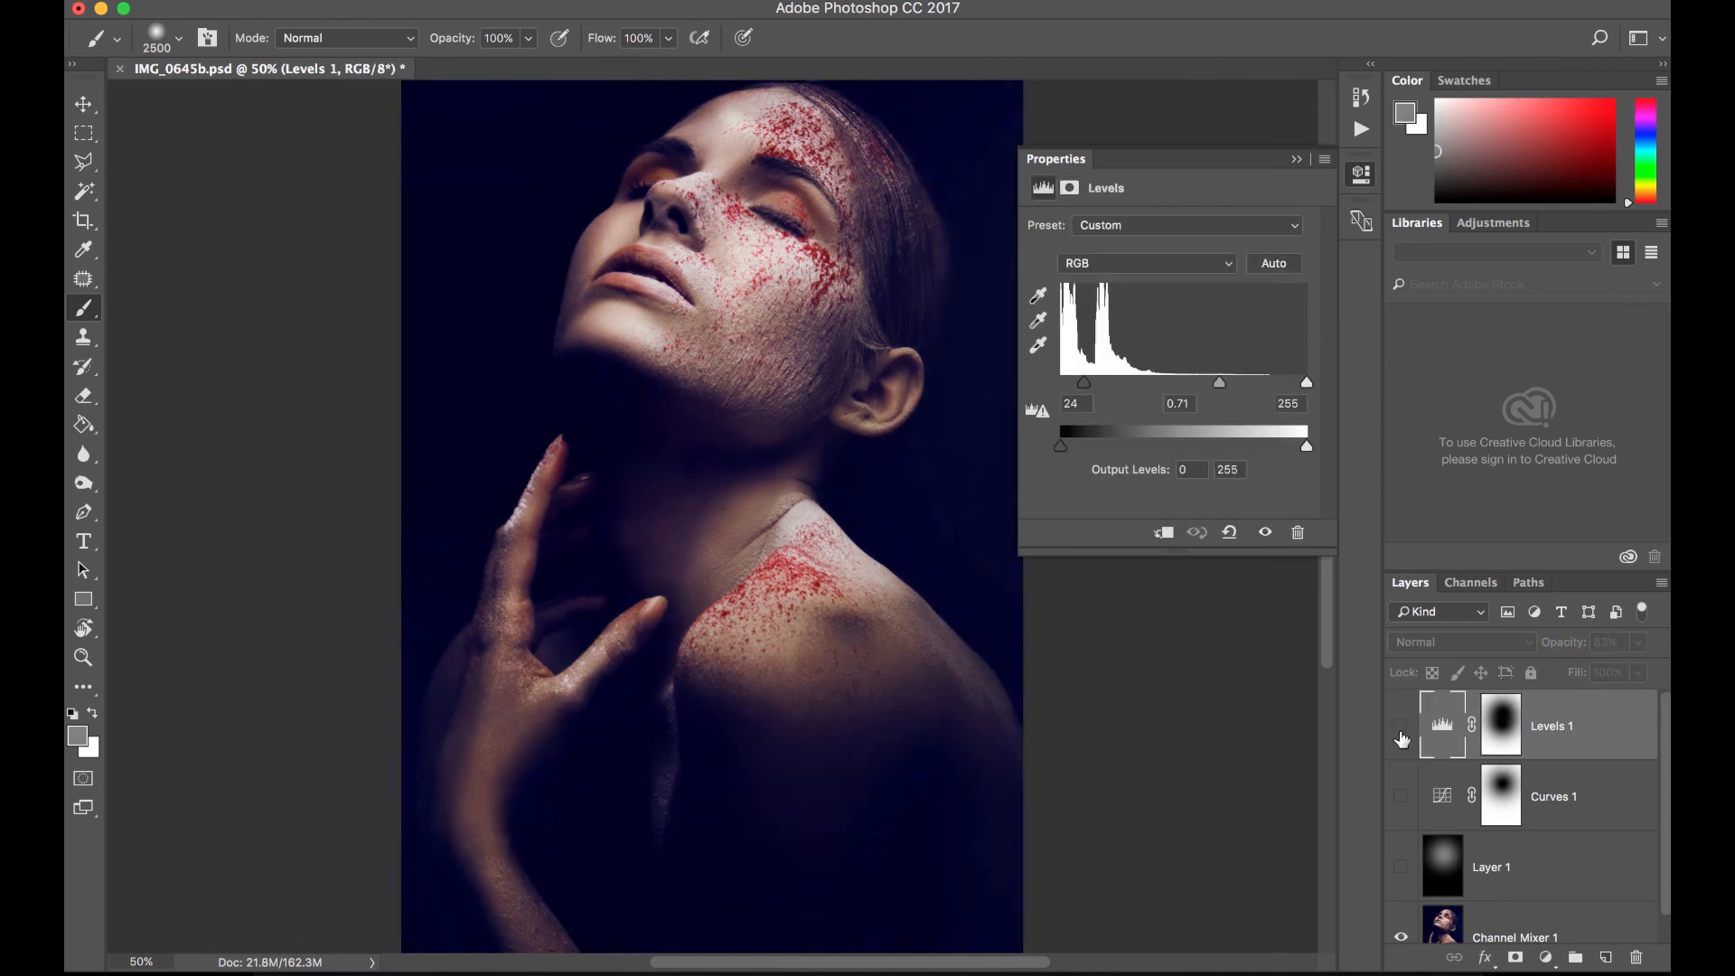
left_click(1402, 729)
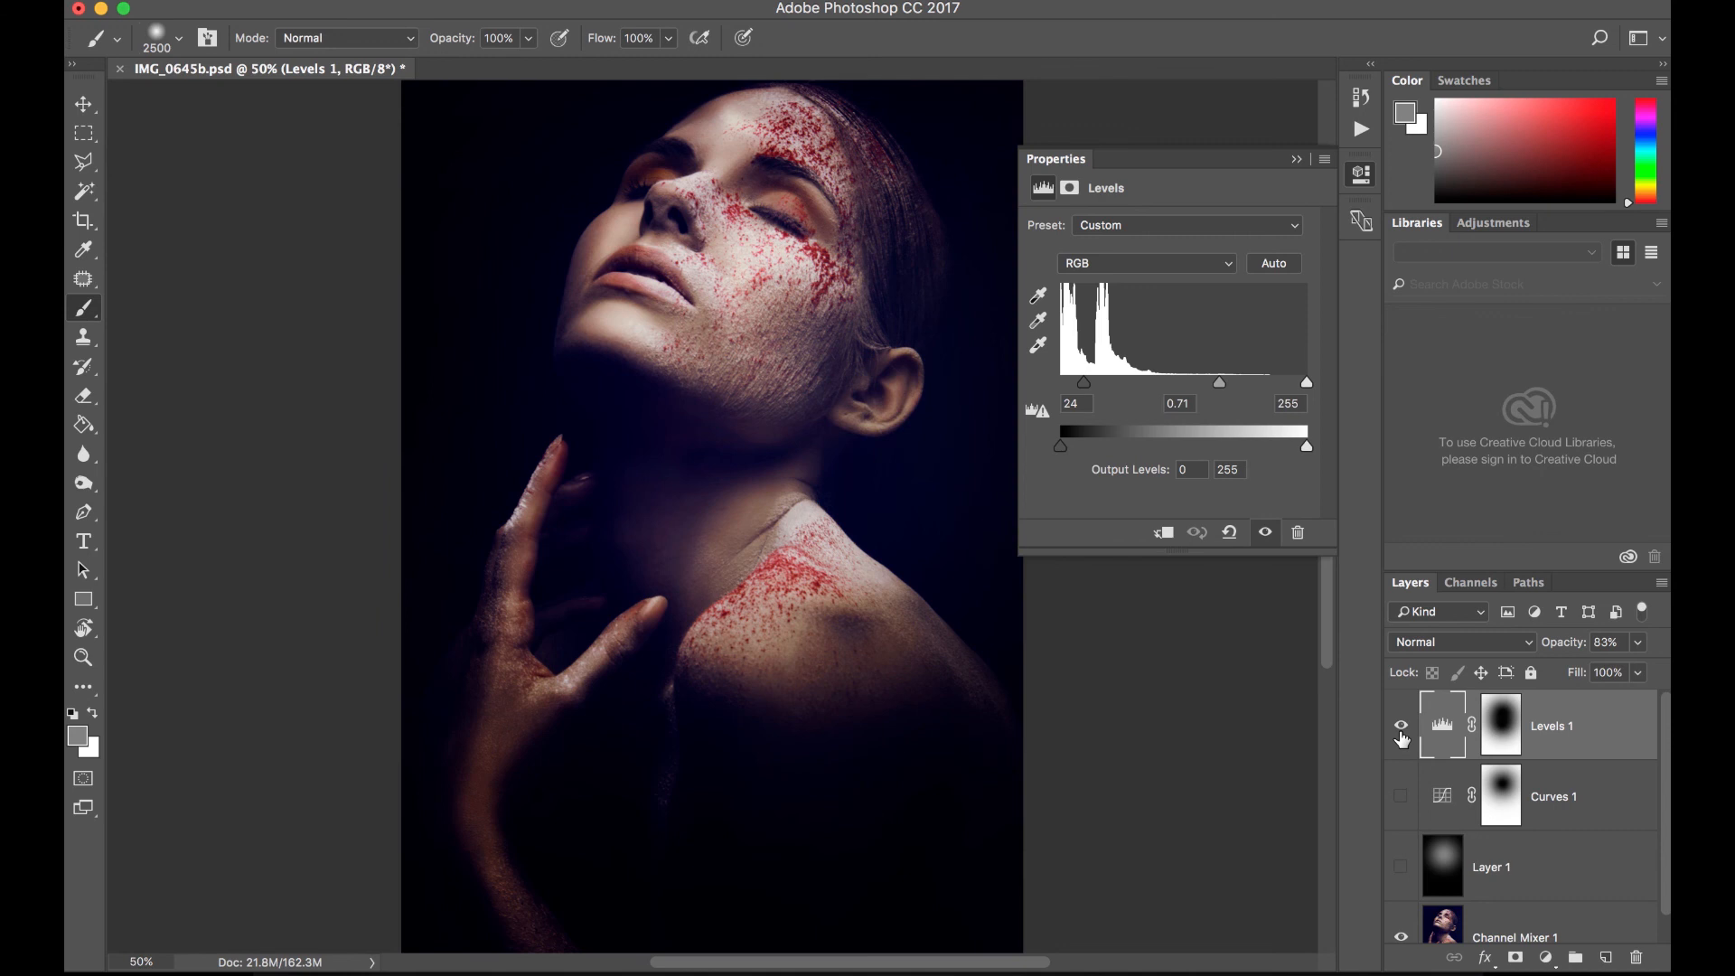